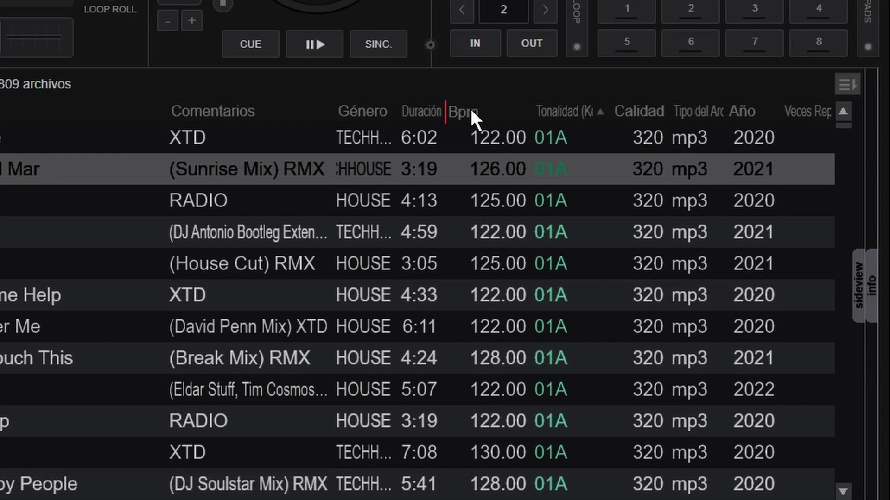
Sort the track list by Bpm and then by Tonalidad (Key), and return to the beginning of the list.
{"action": "left_click", "coordinate": [471, 111]}
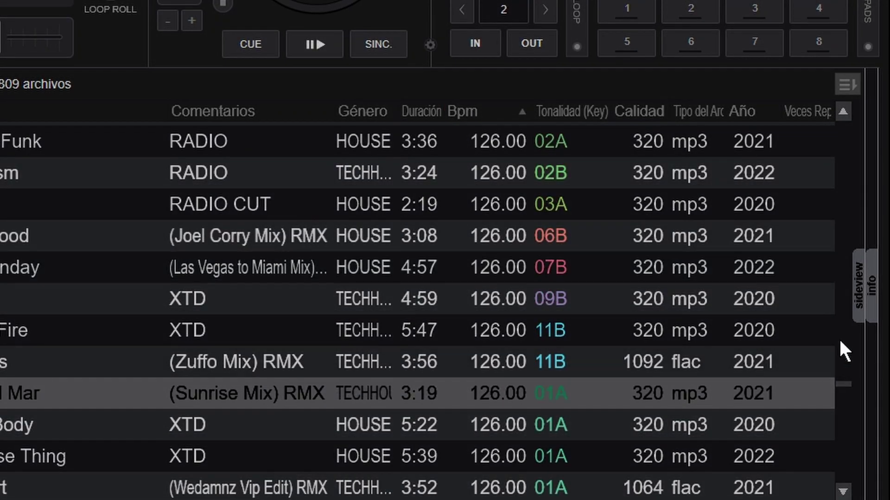
{"action": "left_click_drag", "start_coordinate": [848, 389], "coordinate": [537, 93]}
{"action": "left_click", "coordinate": [568, 108]}
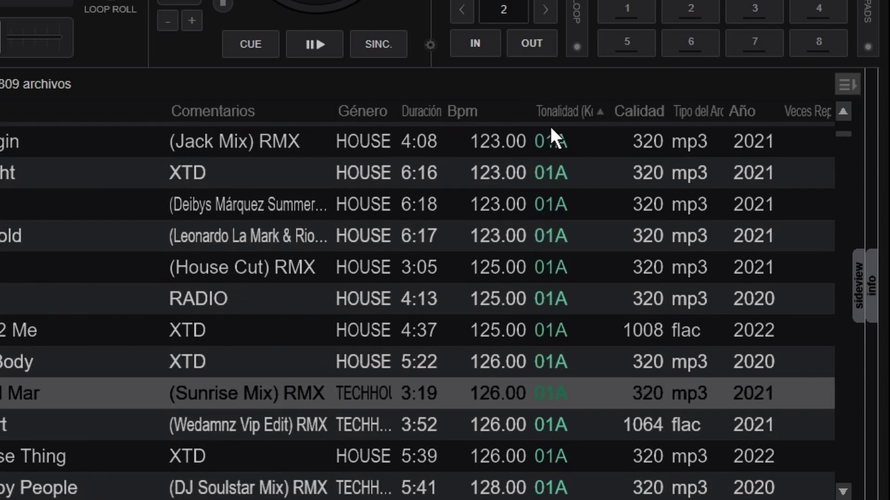
{"action": "scroll", "coordinate": [556, 396], "scroll_direction": "up", "scroll_amount": 6}
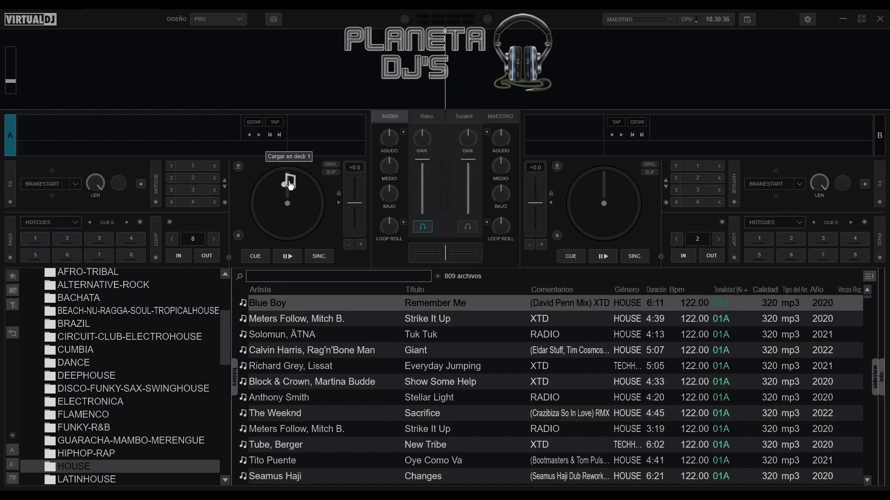
Load "Remember Me" by Blue Boy on deck 1 and place it at its starting cue point.
{"action": "double_click", "coordinate": [249, 299]}
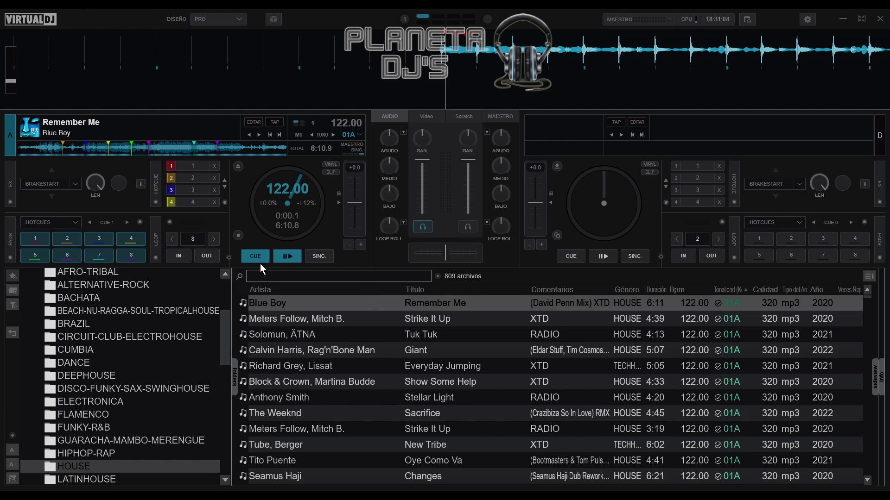
{"action": "left_click_drag", "start_coordinate": [451, 64], "coordinate": [470, 55]}
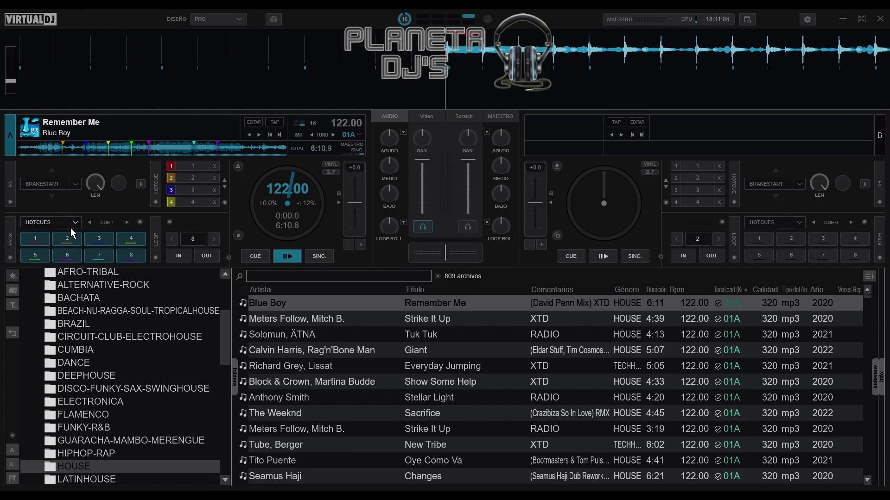
{"action": "left_click", "coordinate": [255, 256]}
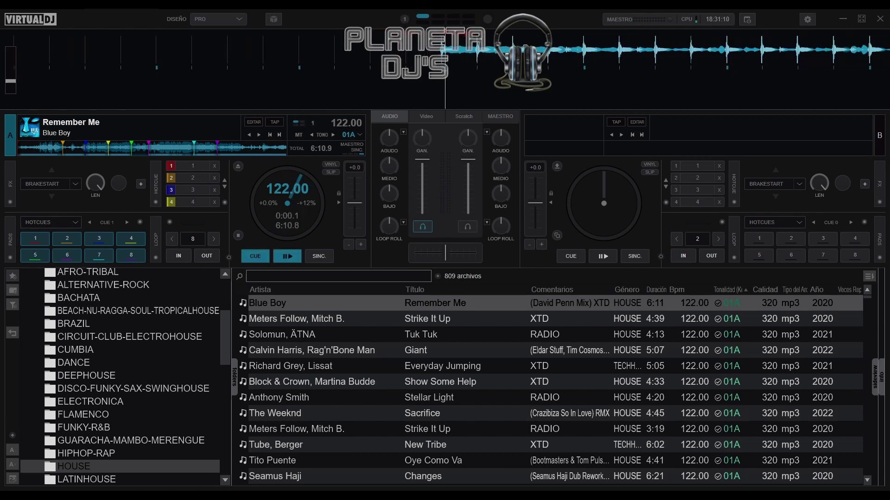
Play the loaded track from several of its hot cues, including 1 and 3, and stop it back at the cue point.
{"action": "left_click", "coordinate": [31, 240]}
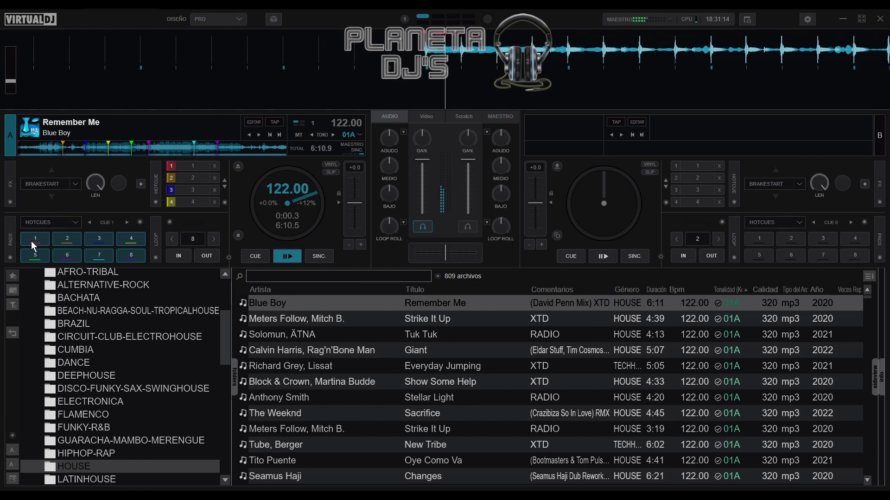
{"action": "left_click", "coordinate": [255, 257]}
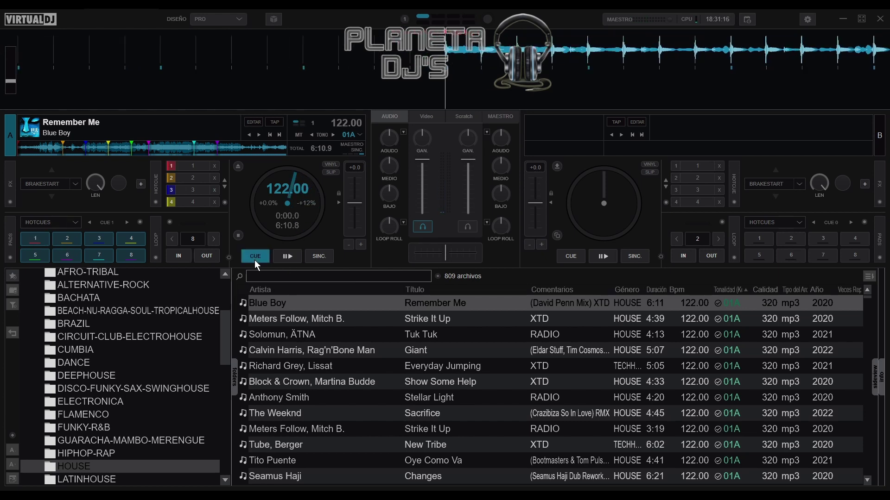
{"action": "left_click", "coordinate": [62, 254]}
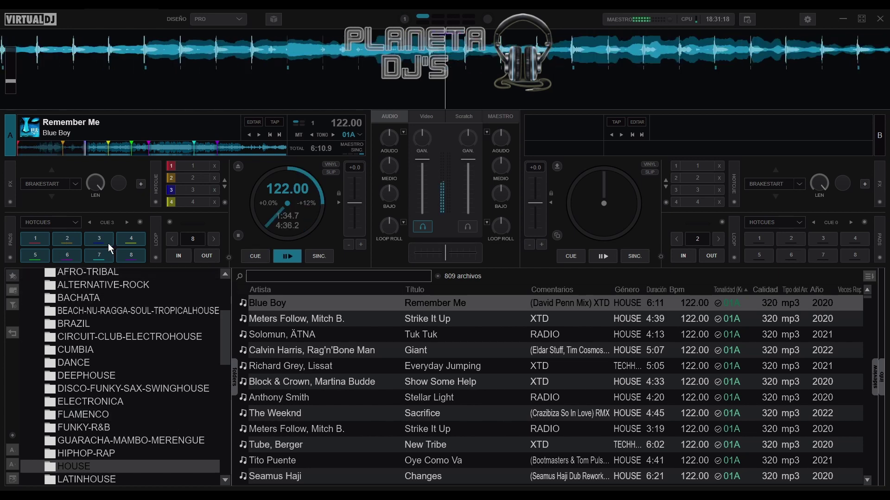
{"action": "left_click", "coordinate": [132, 258]}
{"action": "left_click", "coordinate": [36, 240]}
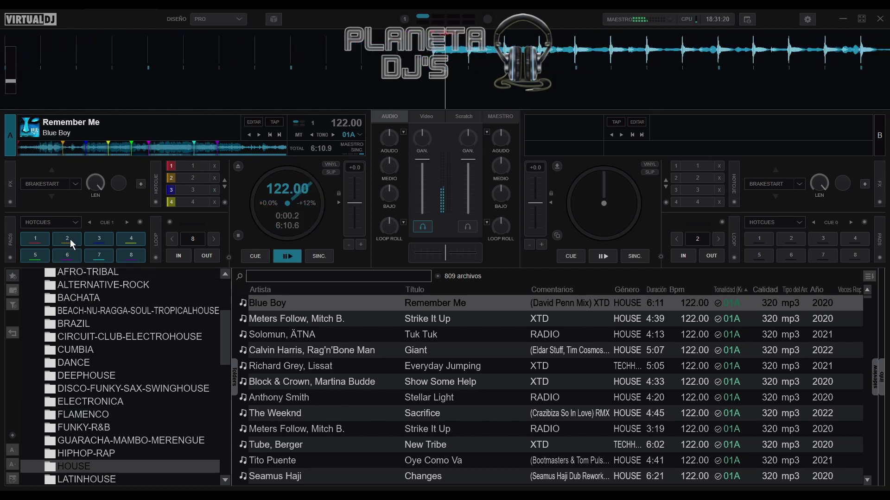
{"action": "left_click", "coordinate": [252, 257]}
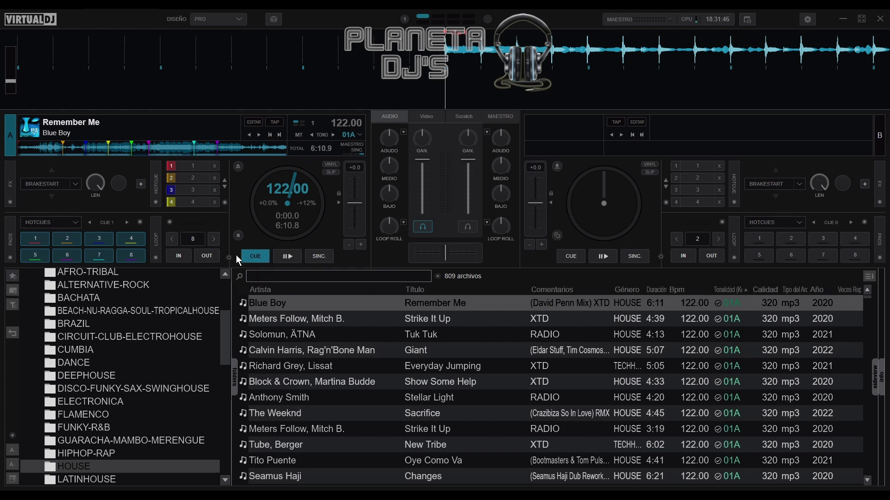
Set an 8-beat loop at about 0:16 on deck 1, play it, and move the track to about 0:12 after cueing.
{"action": "left_click", "coordinate": [31, 149]}
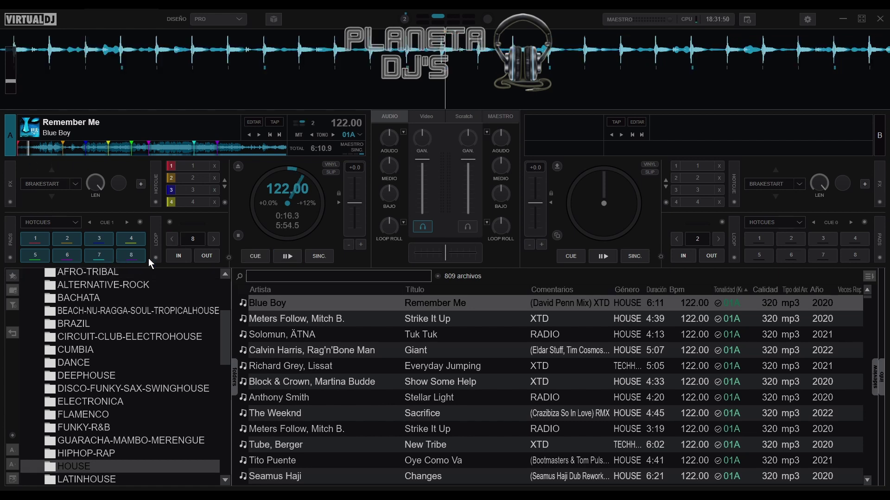
{"action": "left_click", "coordinate": [189, 240]}
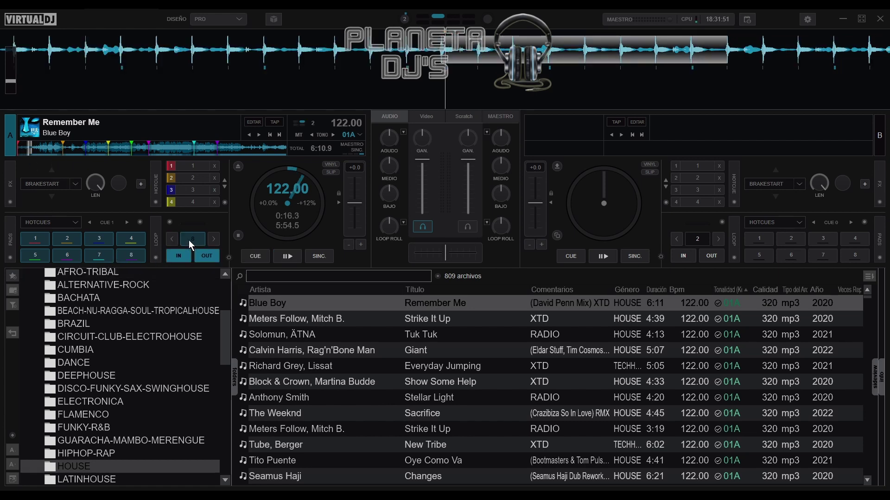
{"action": "left_click", "coordinate": [295, 253]}
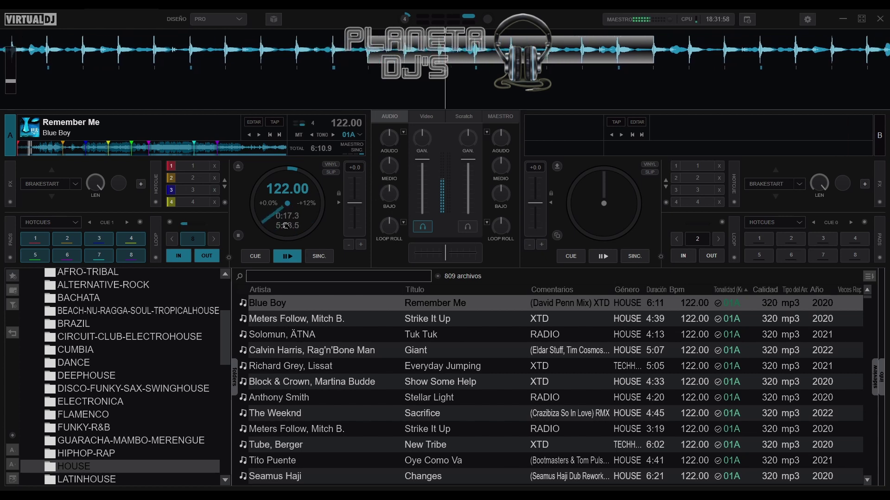
{"action": "left_click", "coordinate": [262, 260]}
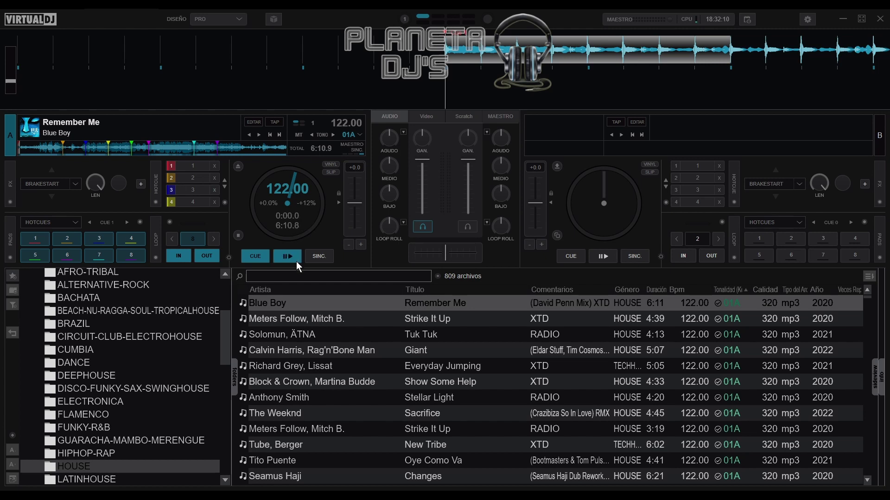
{"action": "left_click", "coordinate": [30, 149]}
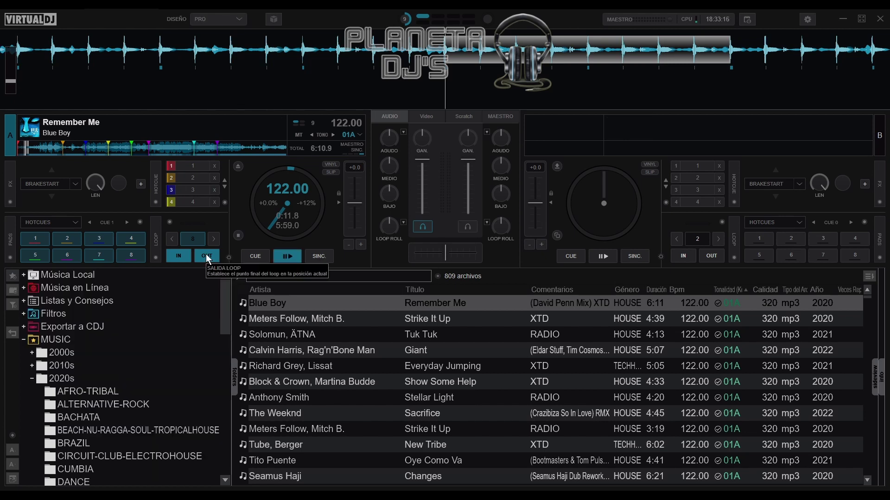
Examine the available skin layouts and their waveform, jogwheel and beat counter display options.
{"action": "left_click", "coordinate": [233, 20]}
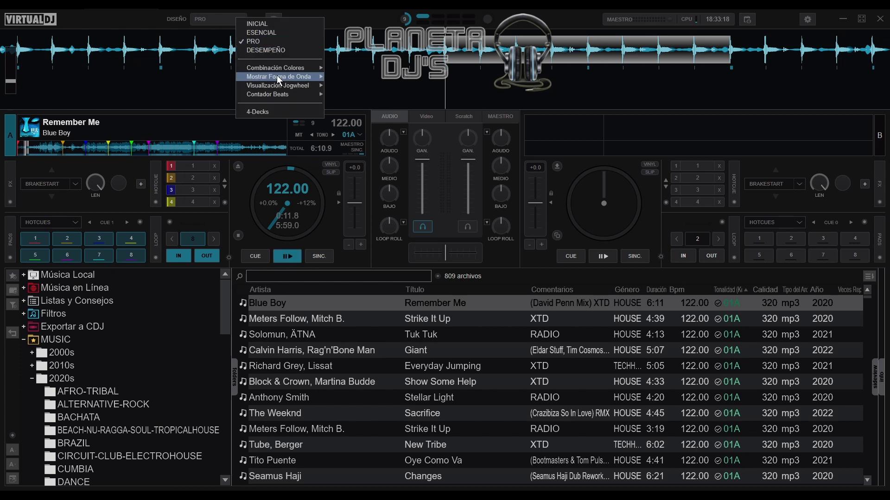
{"action": "mouse_move", "coordinate": [279, 67]}
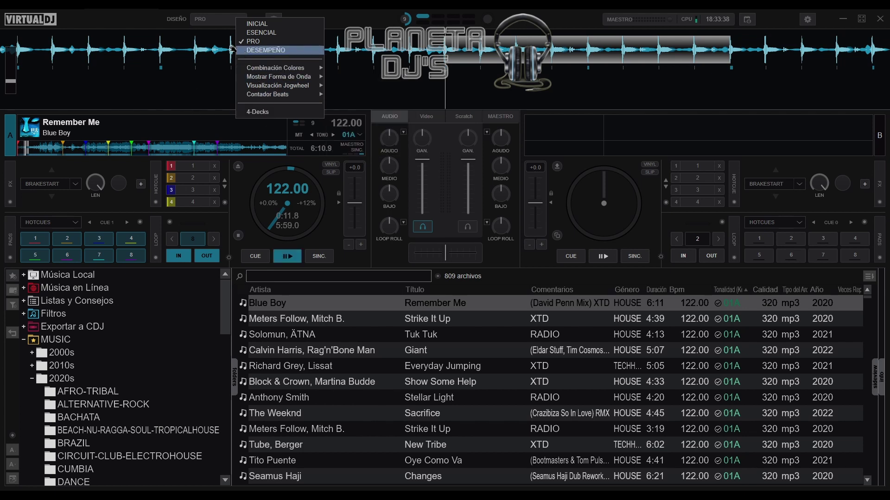
{"action": "left_click", "coordinate": [204, 87]}
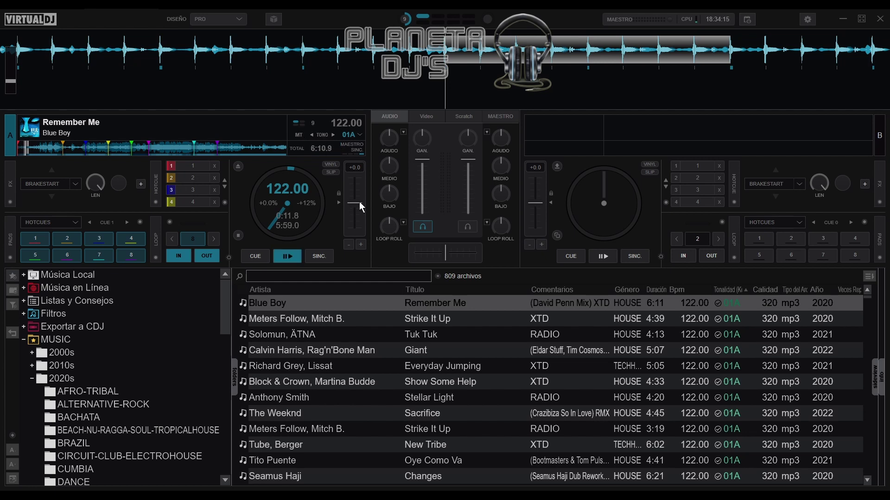
Play the looped track on deck 1 from about 0:51 and stop it back at the cue point.
{"action": "left_click", "coordinate": [66, 149]}
{"action": "left_click", "coordinate": [56, 149]}
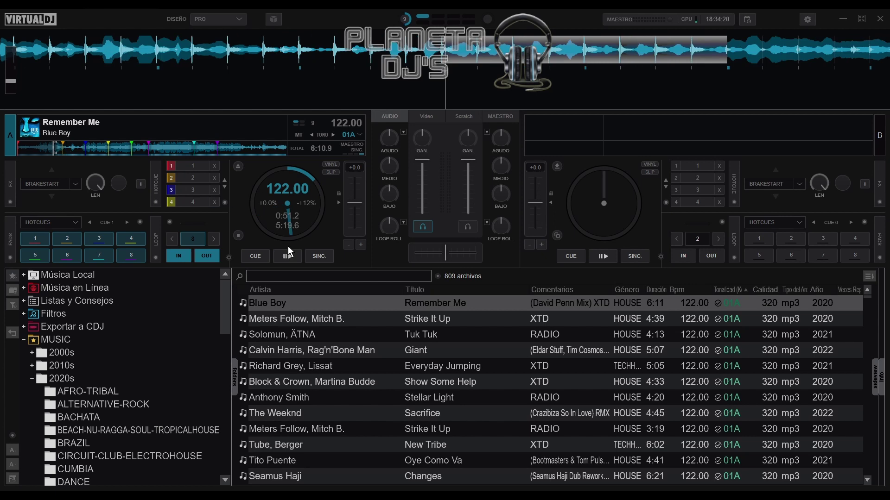
{"action": "left_click", "coordinate": [293, 256]}
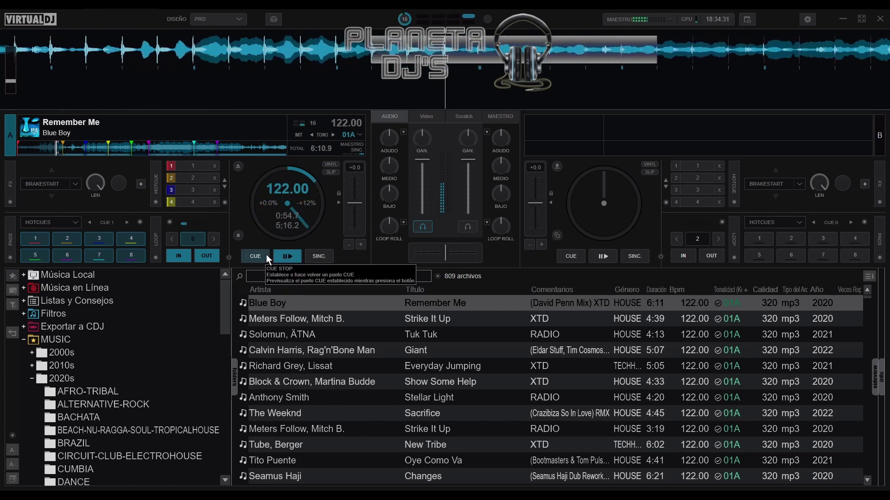
{"action": "left_click", "coordinate": [254, 255]}
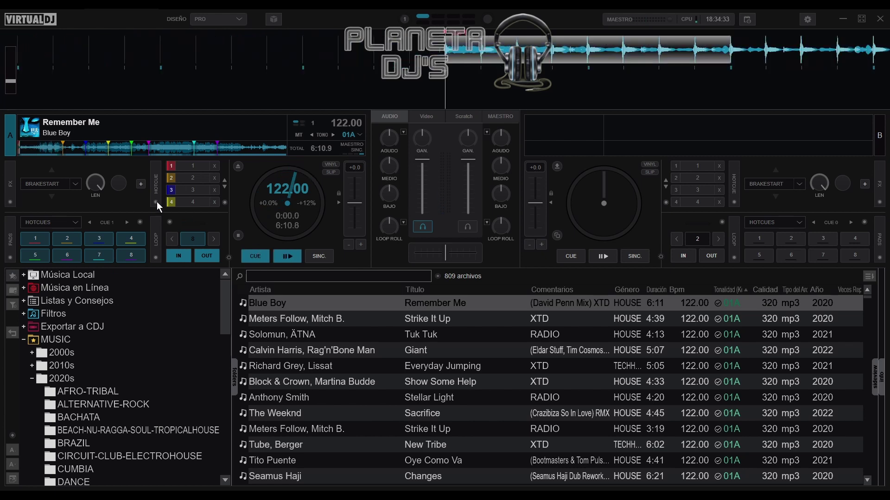
Play deck 1 from about 0:57 and raise its pitch to +12.0%, returning to the same part of the track.
{"action": "left_click", "coordinate": [59, 149]}
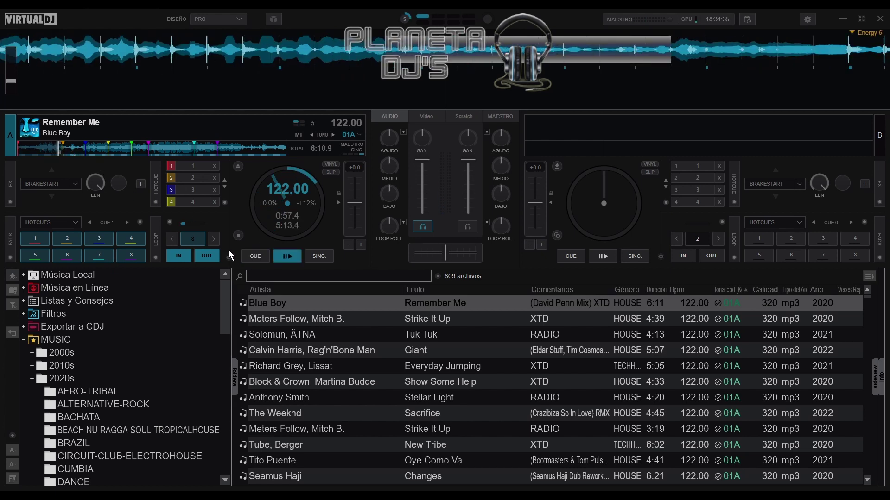
{"action": "left_click", "coordinate": [291, 254]}
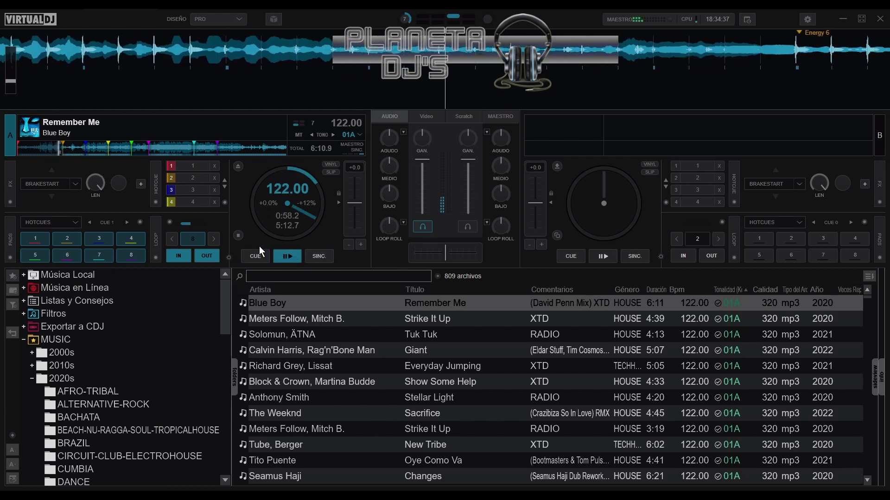
{"action": "left_click_drag", "start_coordinate": [346, 203], "coordinate": [354, 235]}
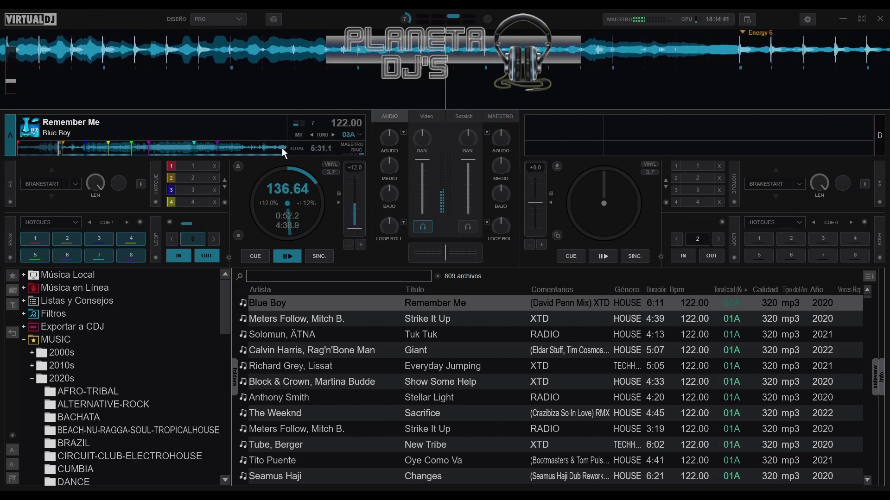
{"action": "left_click", "coordinate": [59, 147]}
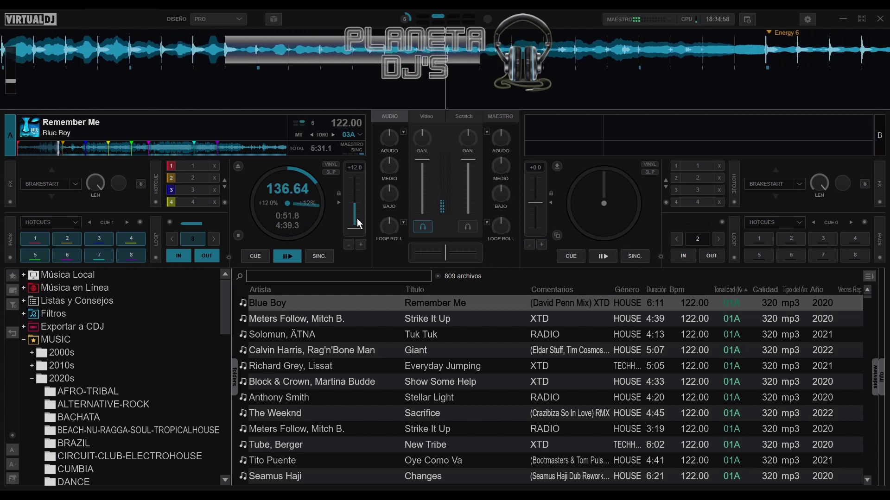
Bring deck 1's pitch back to +0.0% and move the track to about 0:59.
{"action": "left_click_drag", "start_coordinate": [351, 229], "coordinate": [353, 176]}
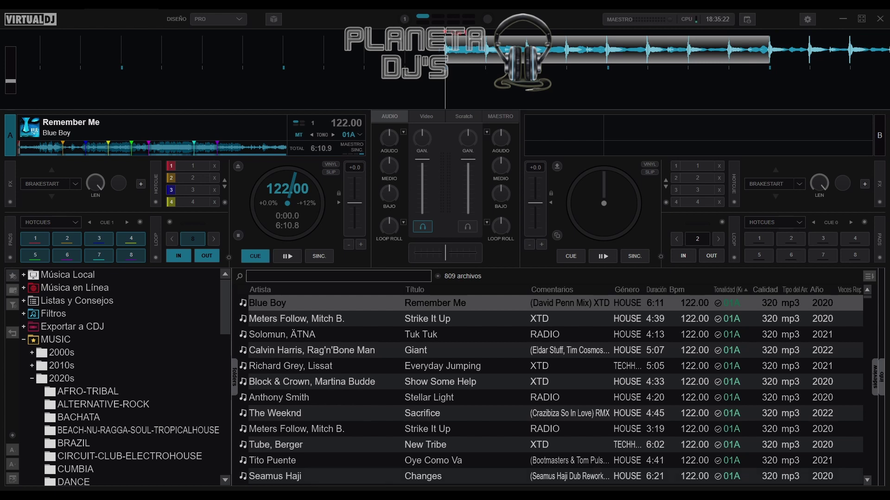
{"action": "left_click", "coordinate": [59, 146]}
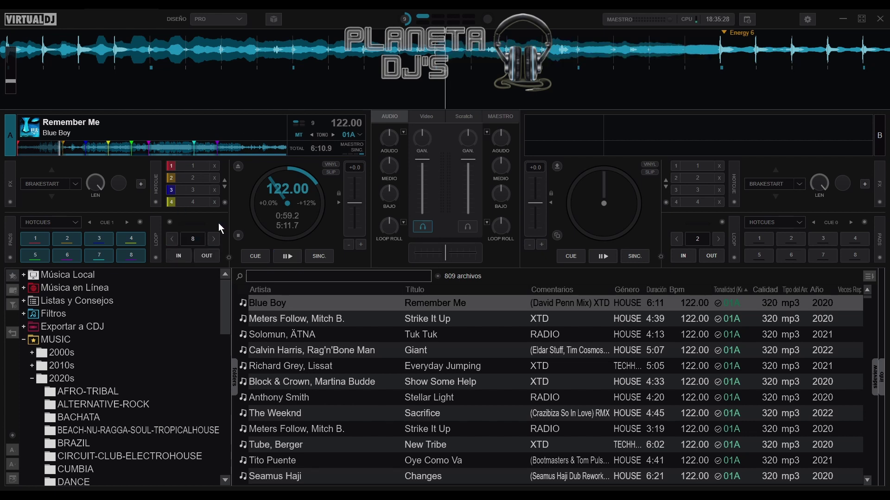
{"action": "mouse_move", "coordinate": [259, 227]}
{"action": "left_mouse_down"}
{"action": "mouse_move", "coordinate": [287, 235]}
{"action": "mouse_move", "coordinate": [322, 218]}
{"action": "mouse_move", "coordinate": [301, 238]}
{"action": "mouse_move", "coordinate": [263, 239]}
{"action": "mouse_move", "coordinate": [273, 218]}
{"action": "mouse_move", "coordinate": [266, 210]}
{"action": "mouse_move", "coordinate": [283, 228]}
{"action": "left_mouse_up"}
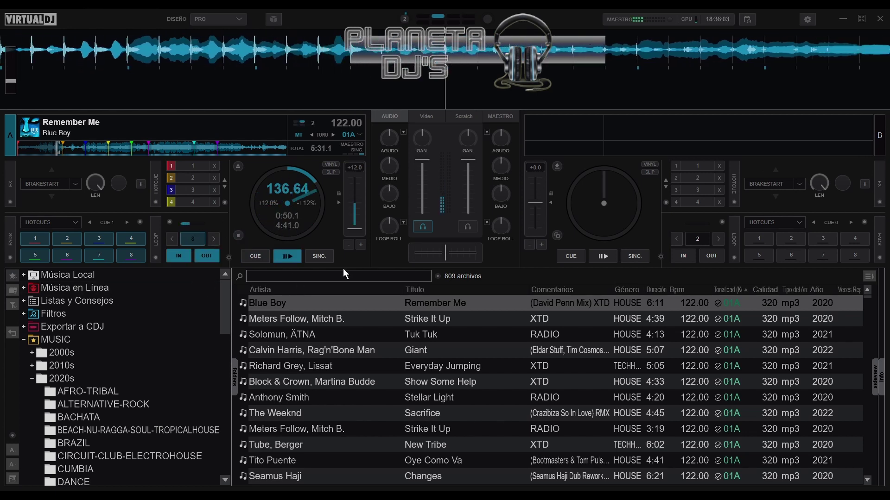
Gradually bring deck 1's pitch down from its maximum to +0.0% while the looped track keeps playing.
{"action": "left_click", "coordinate": [339, 203]}
{"action": "left_click", "coordinate": [344, 244]}
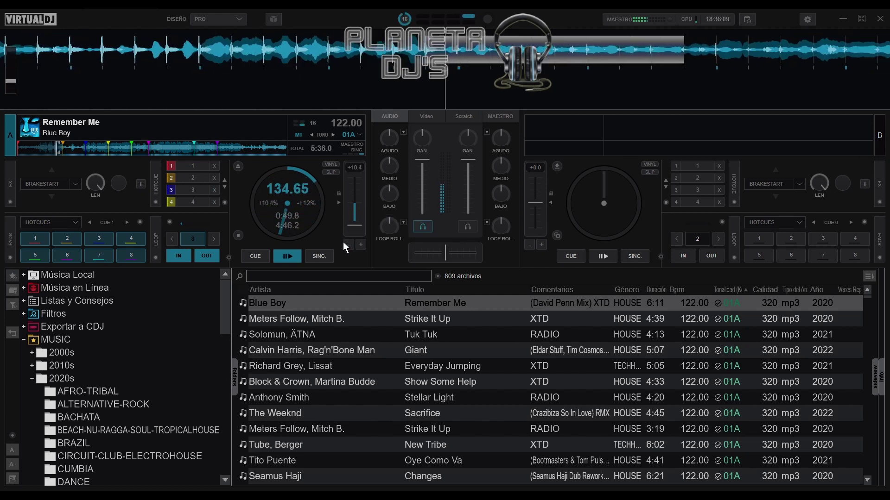
{"action": "left_click", "coordinate": [343, 242]}
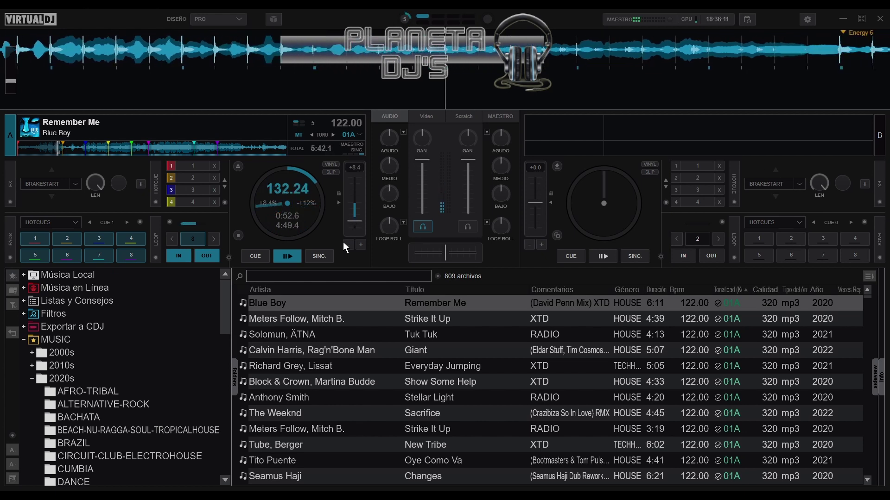
{"action": "left_click", "coordinate": [343, 242]}
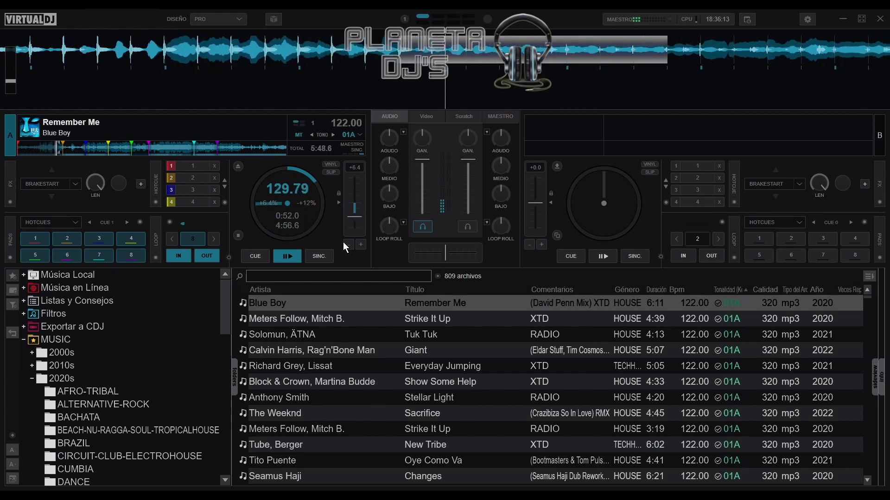
{"action": "left_click", "coordinate": [343, 243]}
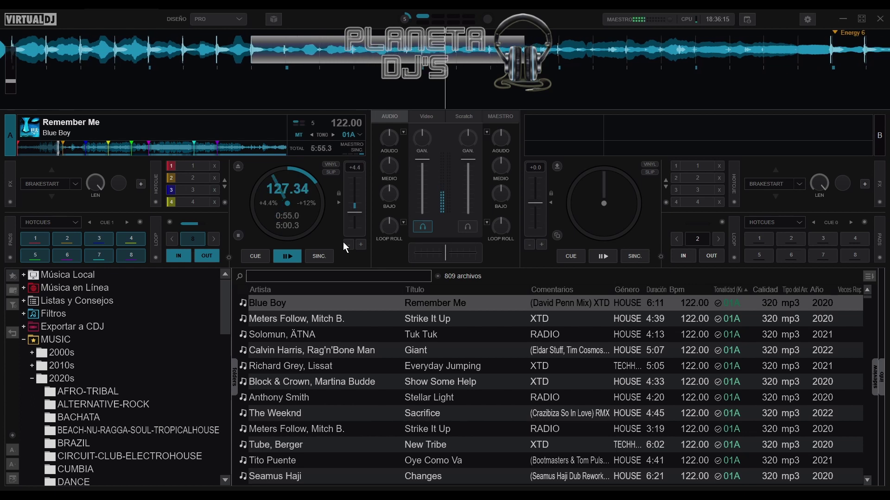
{"action": "left_click", "coordinate": [343, 242]}
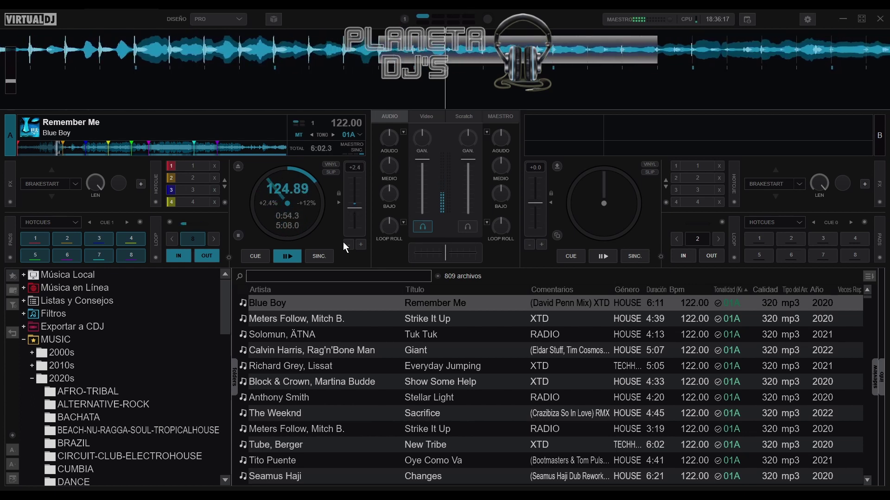
{"action": "left_click", "coordinate": [344, 242]}
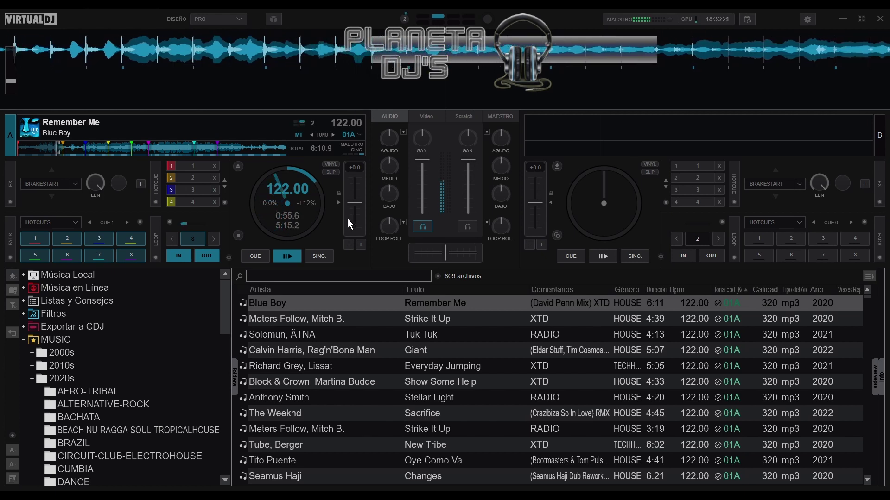
Lower deck 1's pitch to -12.0% and, with playback paused, widen its pitch range to 25%.
{"action": "left_click_drag", "start_coordinate": [357, 203], "coordinate": [355, 177]}
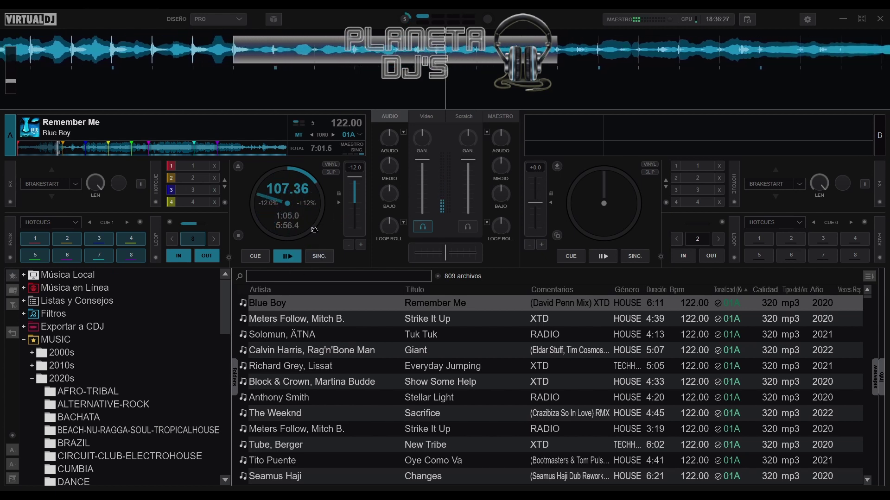
{"action": "left_click", "coordinate": [283, 254]}
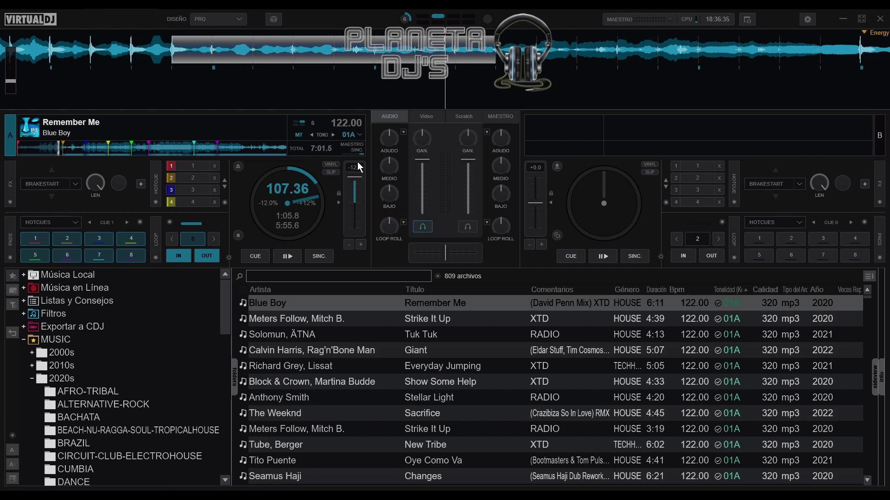
{"action": "left_click", "coordinate": [229, 258]}
{"action": "mouse_move", "coordinate": [281, 306]}
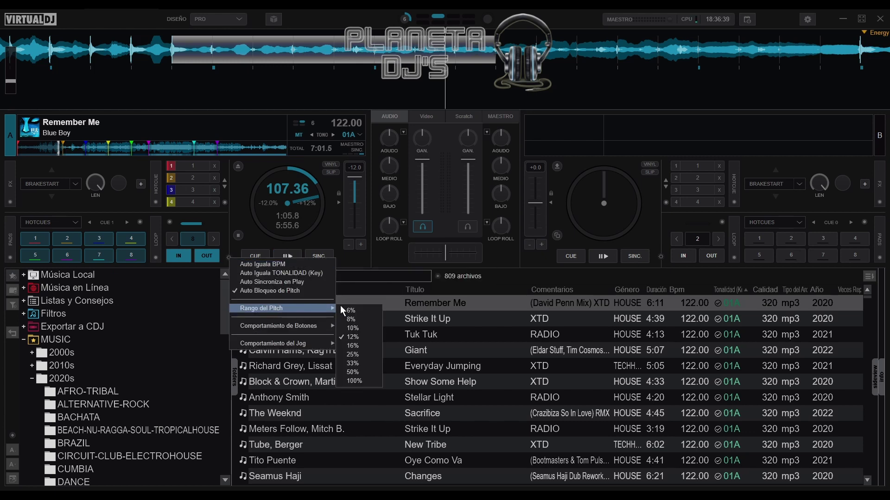
{"action": "left_click", "coordinate": [360, 354]}
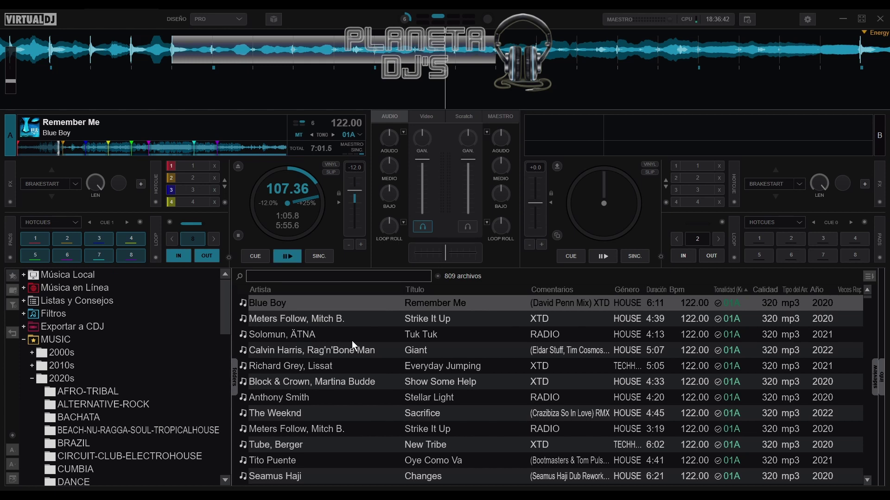
Play deck 1 with its pitch lowered to -25.0%, and reset the pitch to +0.0%.
{"action": "left_click", "coordinate": [296, 256]}
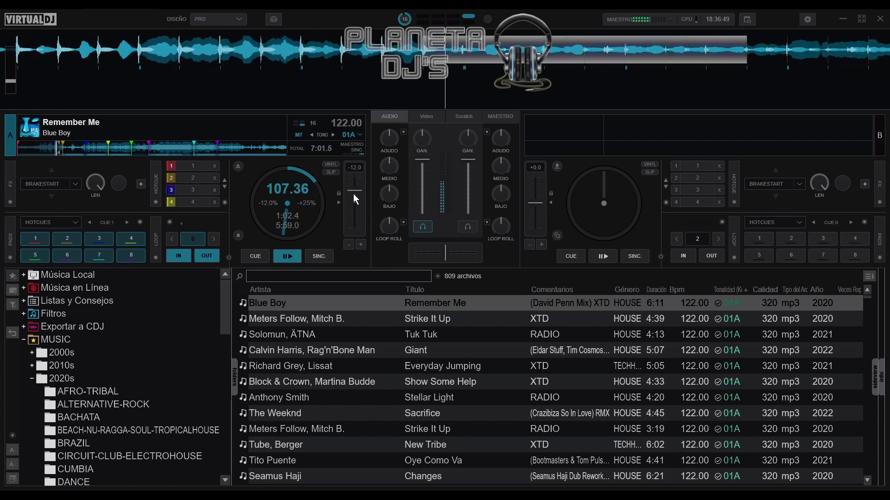
{"action": "left_click_drag", "start_coordinate": [353, 193], "coordinate": [355, 176]}
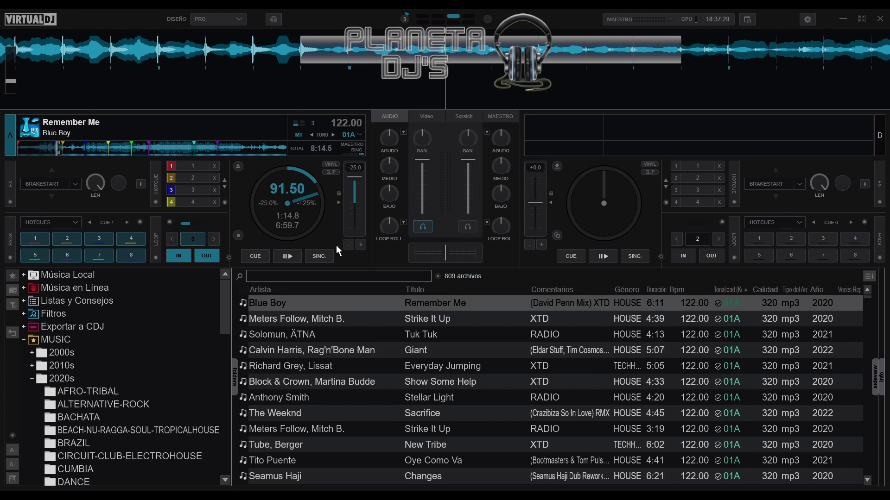
{"action": "left_click", "coordinate": [338, 203]}
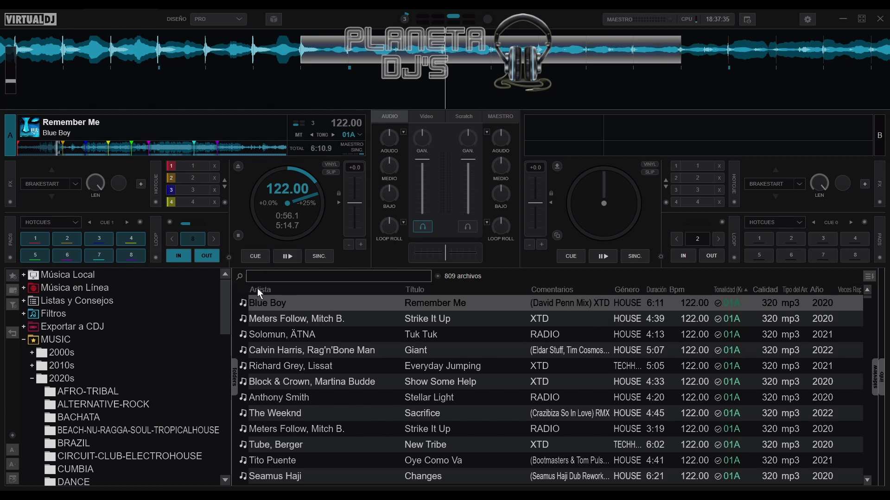
Play deck 1 while moving its pitch to -25.0% and up to +25.0%, and pause it.
{"action": "left_click", "coordinate": [277, 260]}
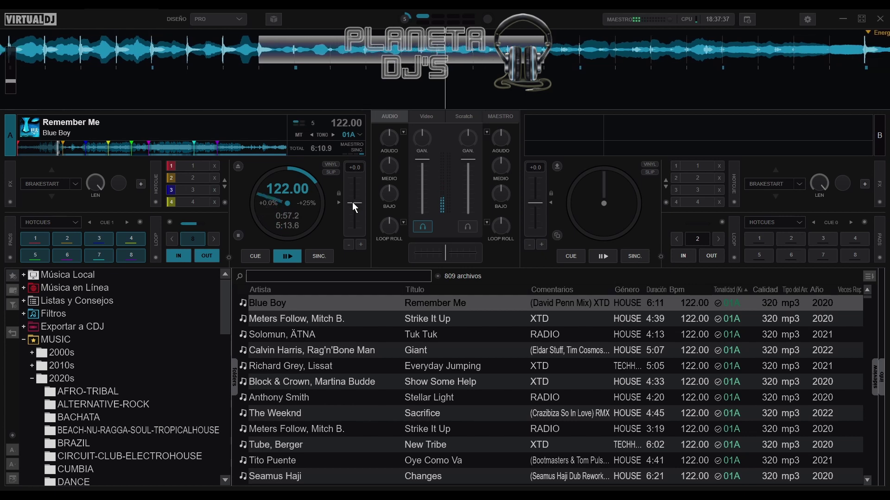
{"action": "left_click_drag", "start_coordinate": [352, 202], "coordinate": [354, 176]}
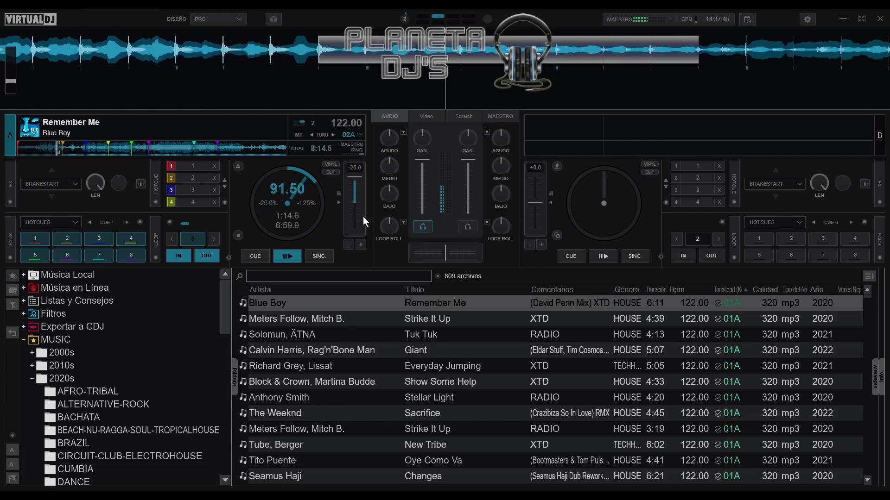
{"action": "left_click_drag", "start_coordinate": [357, 176], "coordinate": [354, 230]}
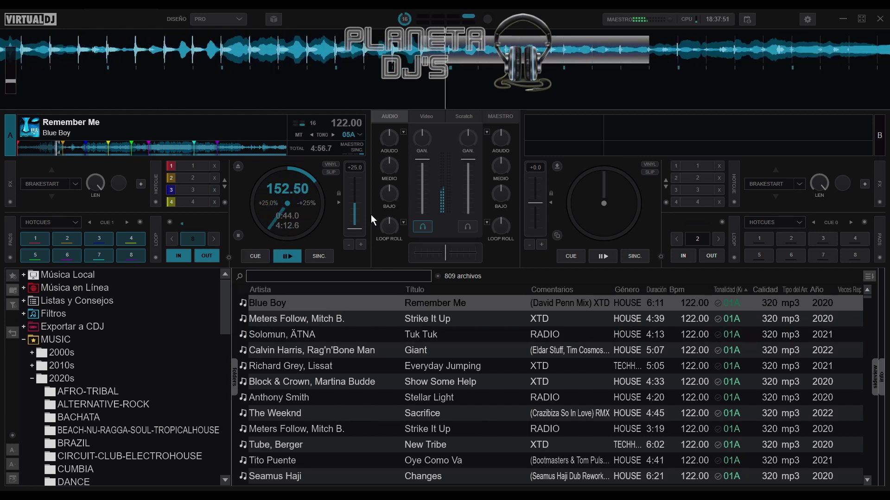
{"action": "left_click_drag", "start_coordinate": [354, 229], "coordinate": [357, 287]}
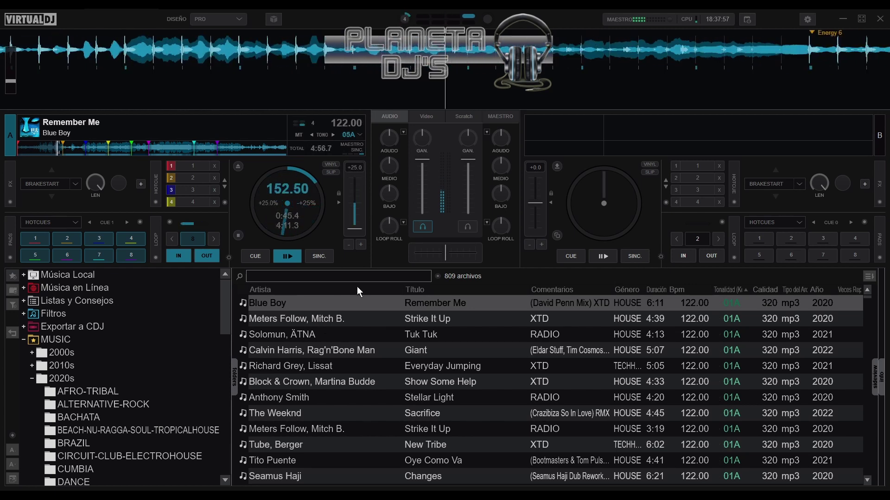
{"action": "left_click", "coordinate": [281, 258]}
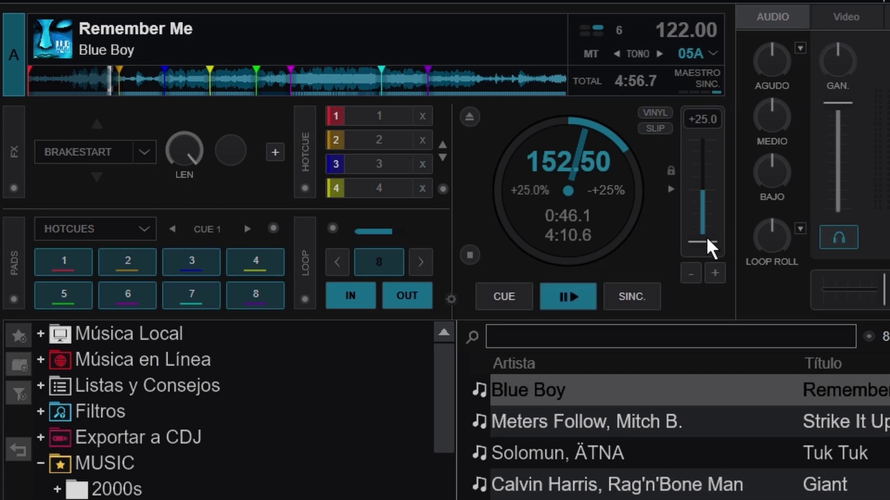
With deck 1 paused, bring its pitch down to +8.8%, to +0.0% and on to -25.0%.
{"action": "left_click_drag", "start_coordinate": [706, 236], "coordinate": [705, 232]}
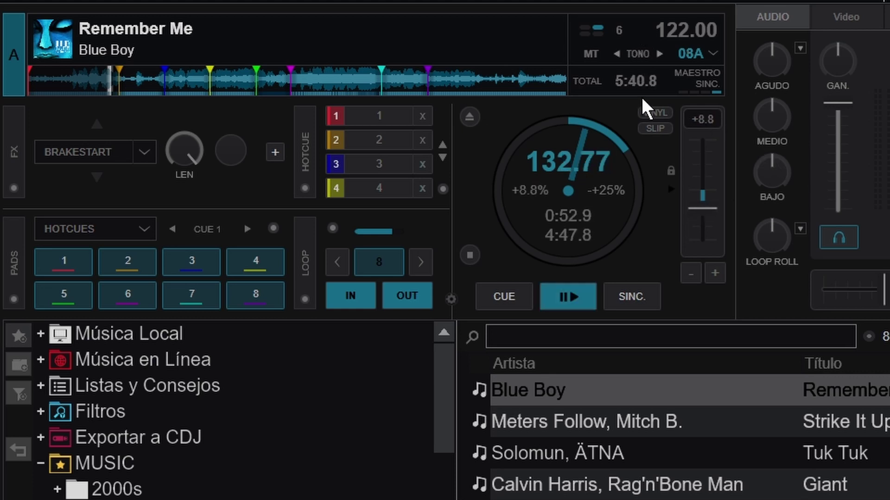
{"action": "mouse_move", "coordinate": [641, 96]}
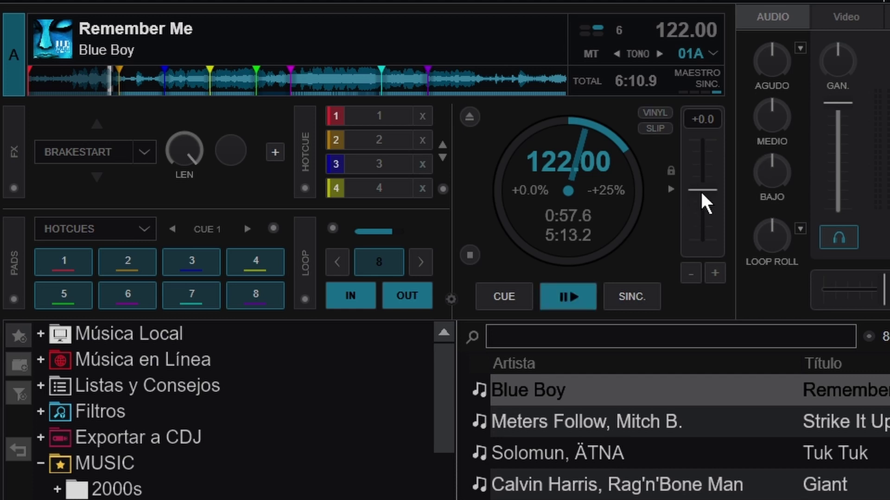
{"action": "left_click_drag", "start_coordinate": [701, 189], "coordinate": [718, 52]}
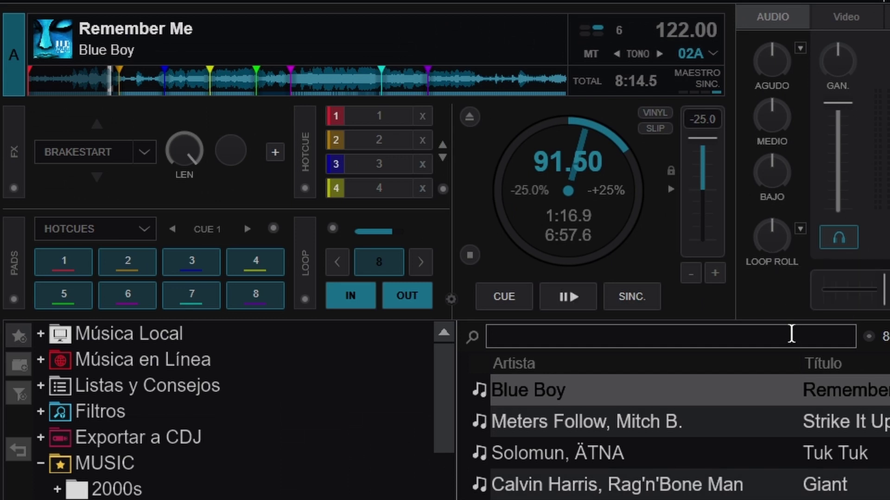
Reset deck 1's pitch to +0.0% and narrow its pitch range to 12%.
{"action": "mouse_move", "coordinate": [758, 251]}
{"action": "left_click", "coordinate": [669, 189]}
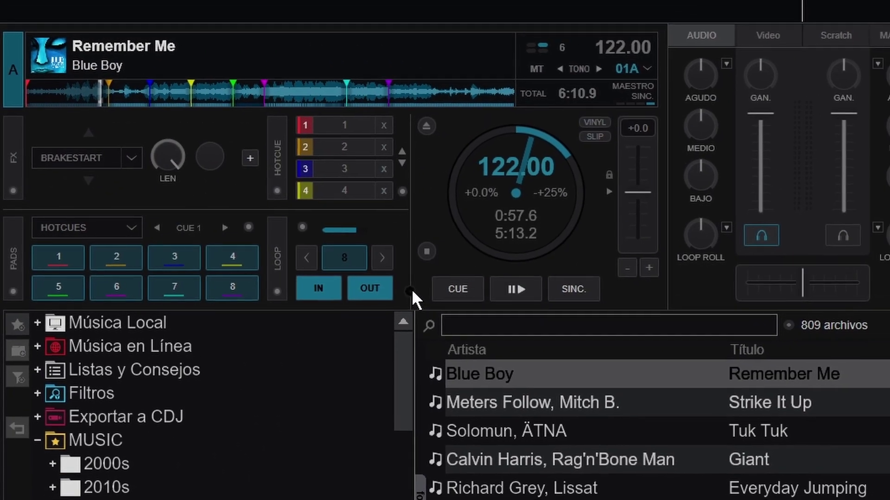
{"action": "left_click", "coordinate": [425, 294]}
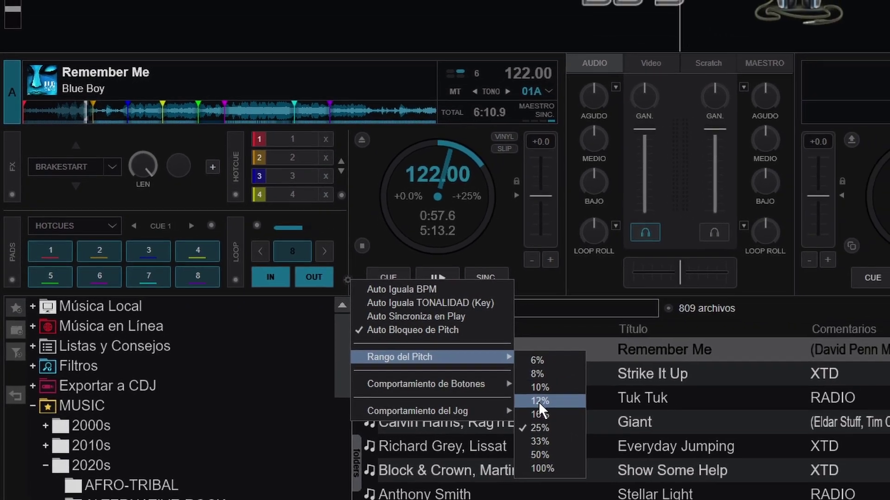
{"action": "left_click", "coordinate": [563, 410]}
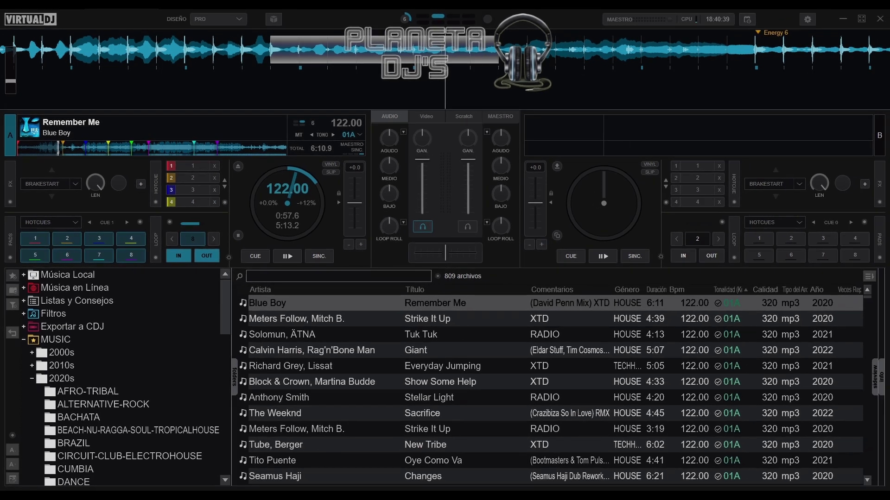
Load Tuk Tuk onto deck 2 and replace it with Everyday Jumping.
{"action": "left_click_drag", "start_coordinate": [327, 329], "coordinate": [622, 198]}
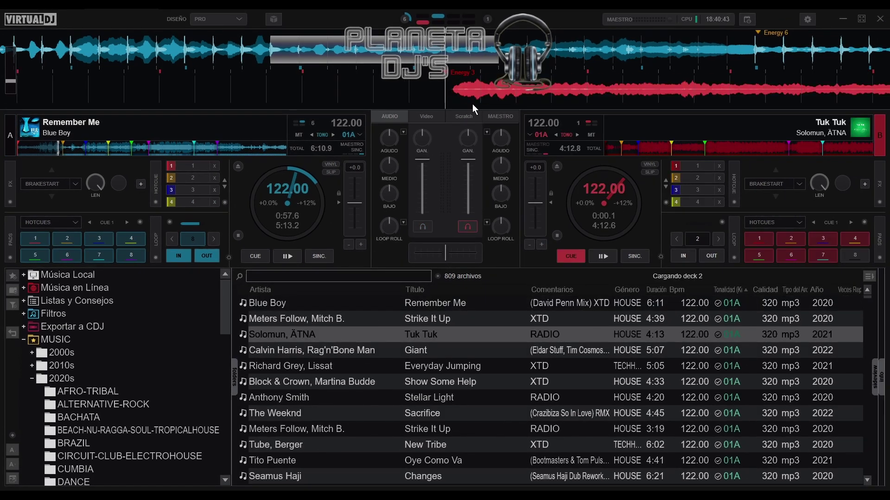
{"action": "left_click", "coordinate": [362, 345]}
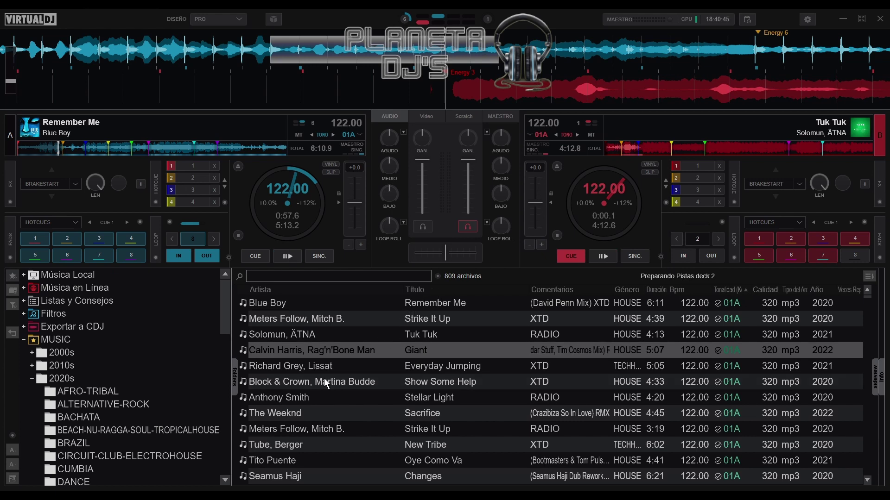
{"action": "double_click", "coordinate": [320, 366]}
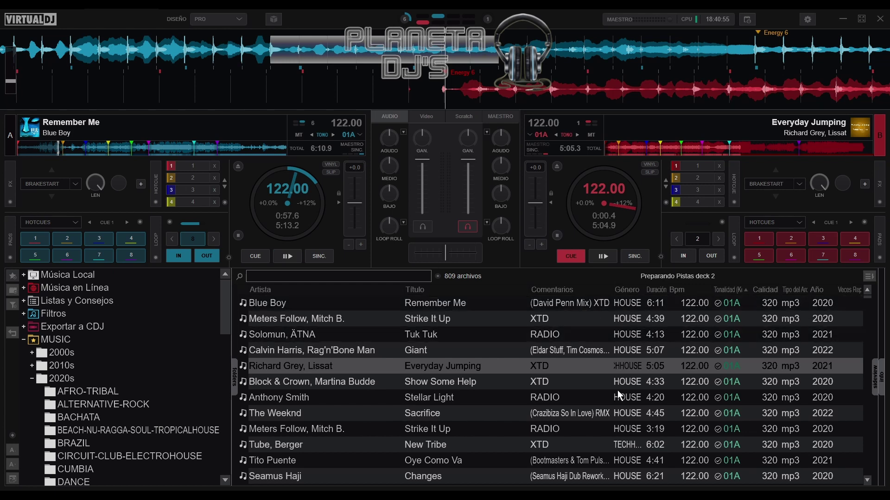
Find the 126.00 BPM, key 01A track It's a House Thing by Bond and load it onto deck 2.
{"action": "scroll", "coordinate": [622, 401], "scroll_direction": "down", "scroll_amount": 10}
{"action": "scroll", "coordinate": [617, 420], "scroll_direction": "down", "scroll_amount": 4}
{"action": "scroll", "coordinate": [605, 409], "scroll_direction": "up", "scroll_amount": 15}
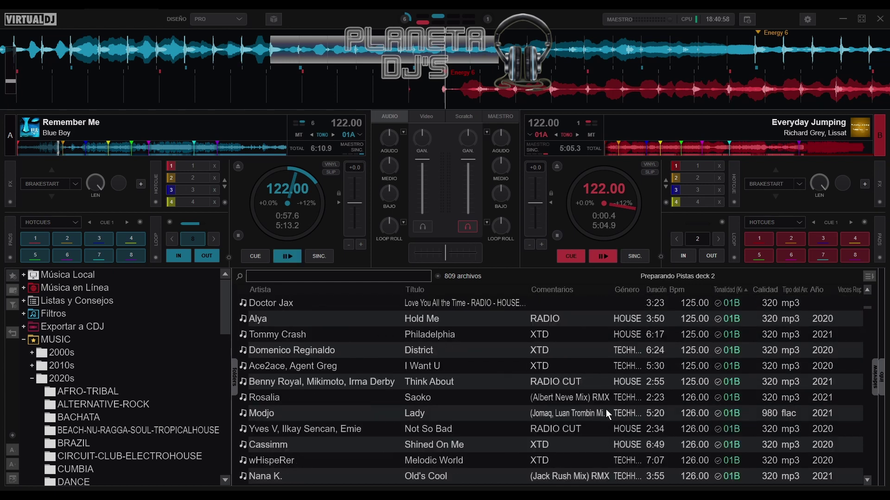
{"action": "left_click", "coordinate": [655, 368]}
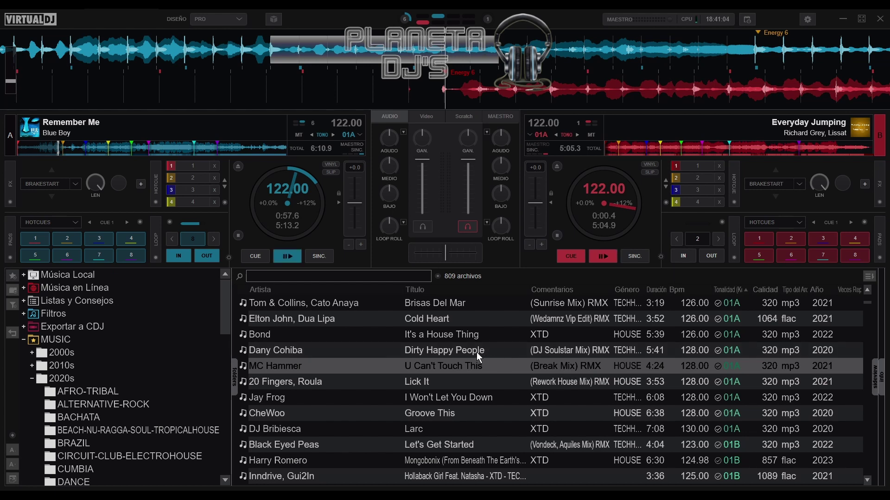
{"action": "left_click_drag", "start_coordinate": [432, 333], "coordinate": [567, 185]}
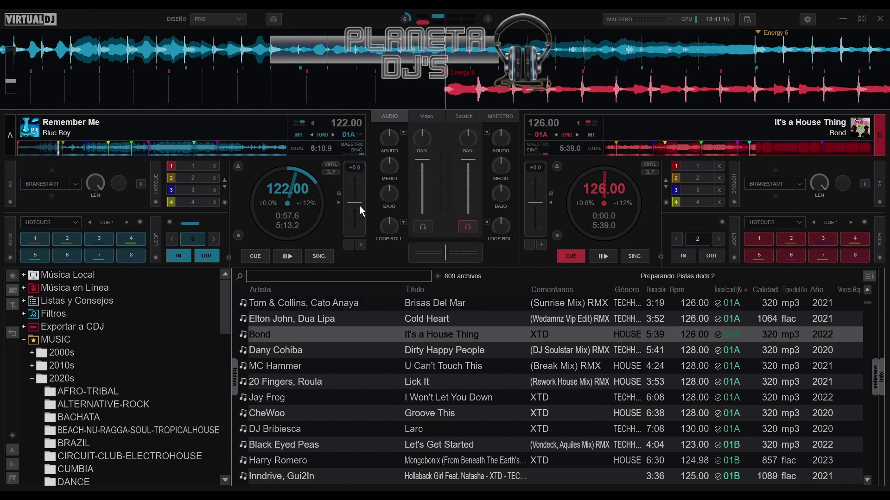
Lower deck 1's pitch to -12.0%, bring it back to -1.9%, and reset it.
{"action": "left_click_drag", "start_coordinate": [357, 199], "coordinate": [352, 135]}
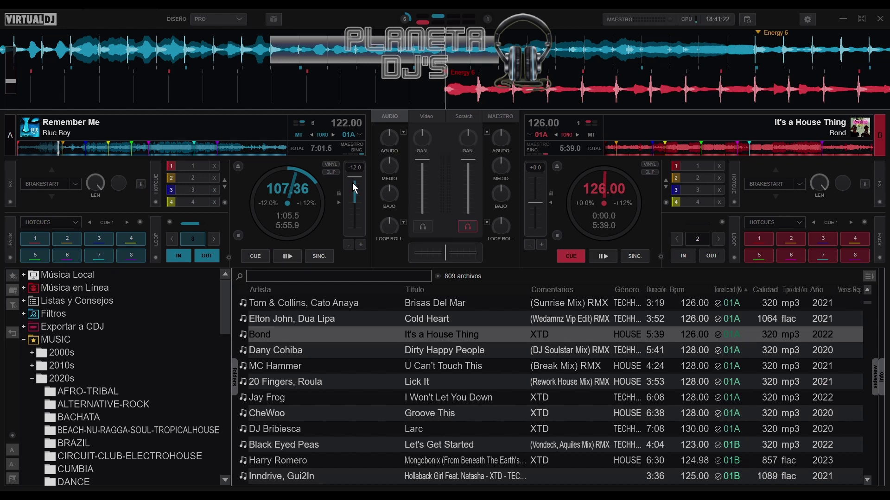
{"action": "left_click_drag", "start_coordinate": [353, 175], "coordinate": [354, 200]}
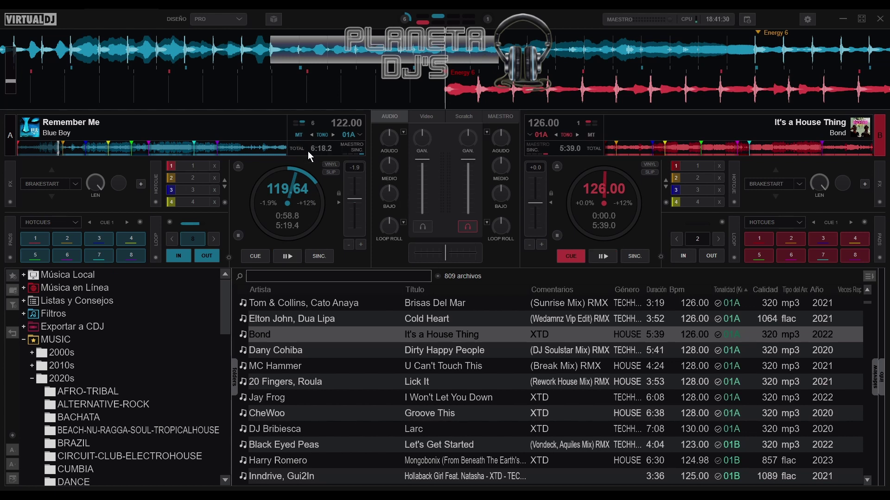
{"action": "left_click", "coordinate": [338, 202]}
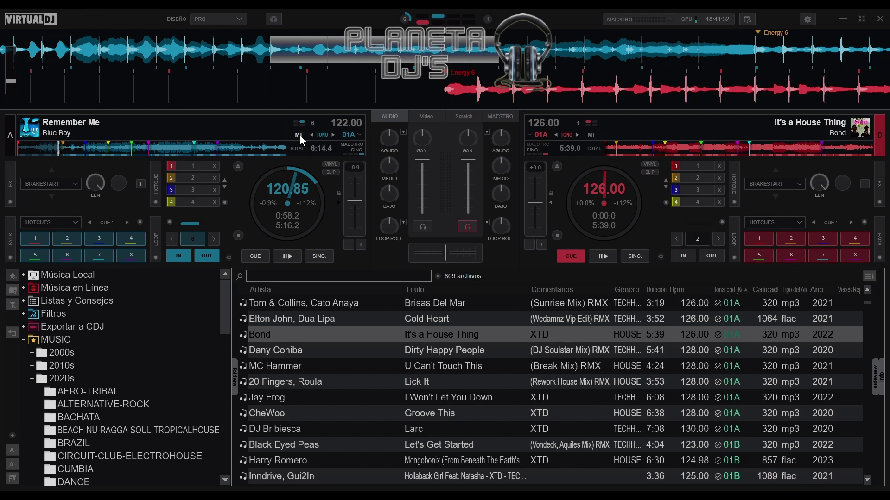
Raise deck 1's pitch to +3.3% to match deck 2 at 126.00 BPM, using sync.
{"action": "left_click", "coordinate": [279, 203]}
{"action": "left_click_drag", "start_coordinate": [355, 203], "coordinate": [355, 210]}
{"action": "left_click", "coordinate": [319, 256]}
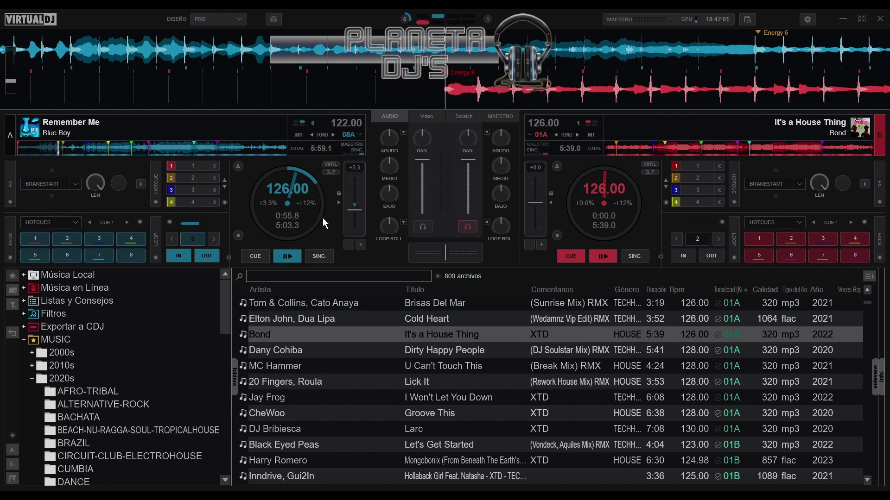
Reset deck 1's pitch to +0.0% and turn on master tempo for both decks.
{"action": "left_click", "coordinate": [339, 204]}
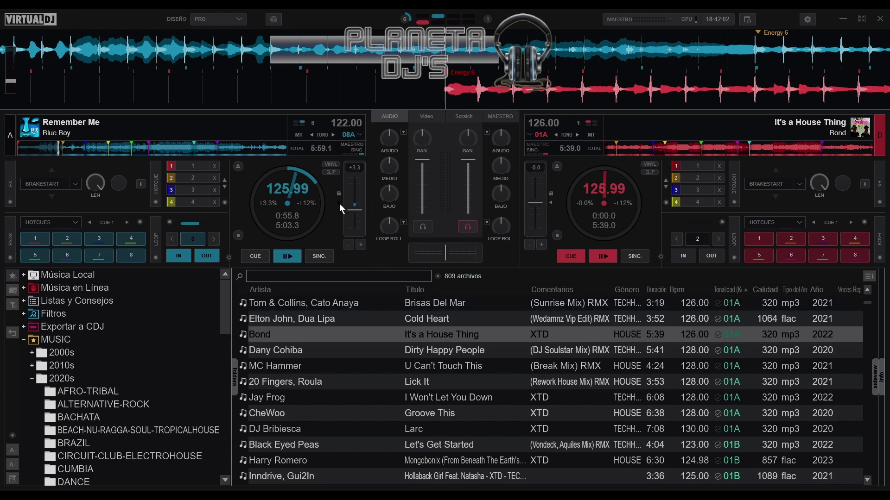
{"action": "left_click", "coordinate": [296, 133]}
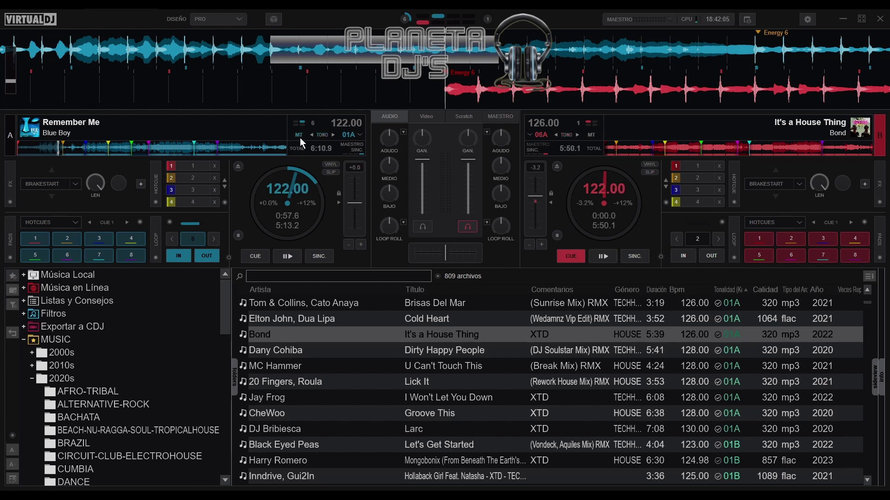
{"action": "left_click", "coordinate": [591, 135]}
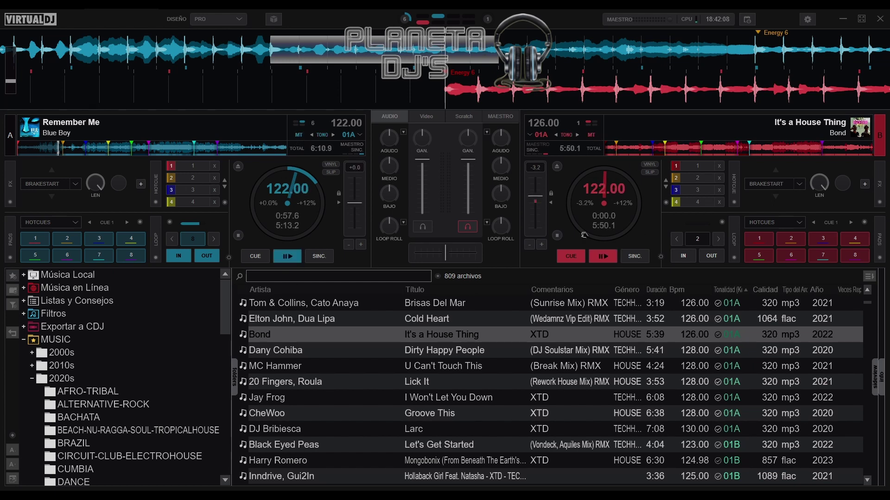
Raise the synced decks' tempo to 131.67 BPM and bring it back to 128.01 BPM.
{"action": "left_click_drag", "start_coordinate": [349, 202], "coordinate": [354, 219]}
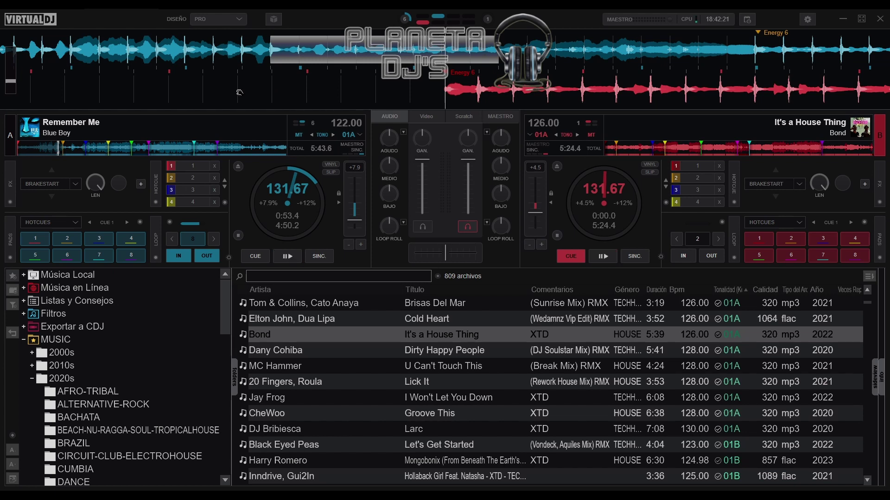
{"action": "scroll", "coordinate": [302, 302], "scroll_direction": "down", "scroll_amount": 15}
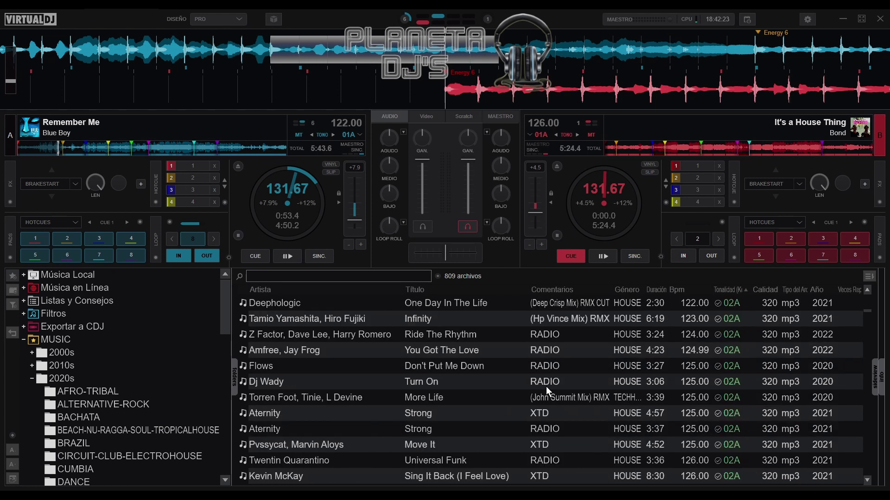
{"action": "left_click_drag", "start_coordinate": [354, 210], "coordinate": [351, 213]}
Browse the key-sorted track list down to the 08A tracks.
{"action": "scroll", "coordinate": [383, 407], "scroll_direction": "down", "scroll_amount": 4}
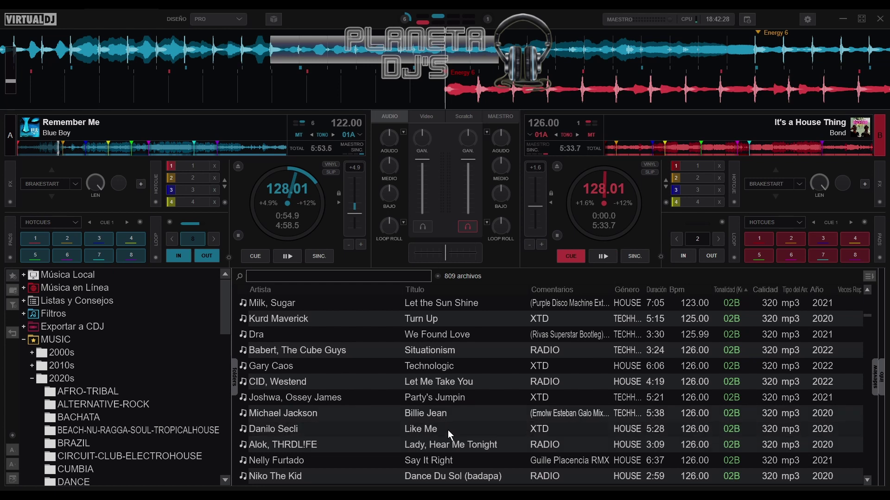
{"action": "left_click_drag", "start_coordinate": [867, 317], "coordinate": [863, 405]}
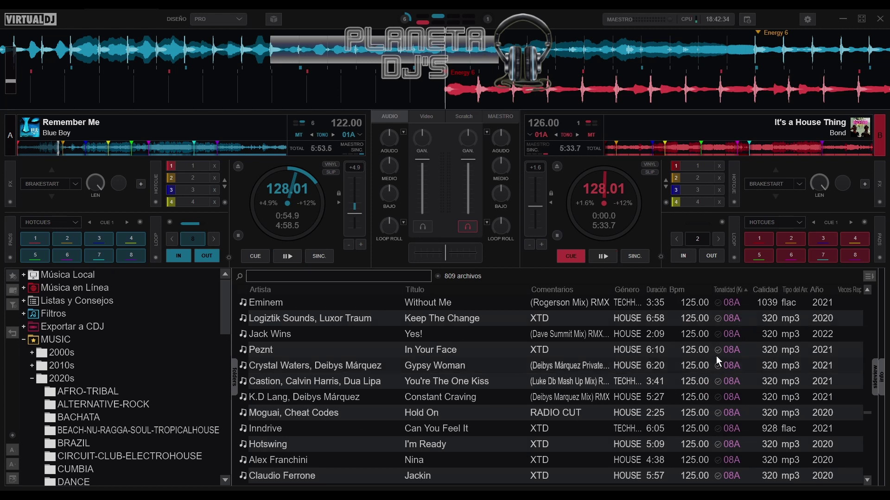
Load the 09B track Let's Groove onto deck 2 and reset both decks' pitch to +0.0%.
{"action": "scroll", "coordinate": [719, 357], "scroll_direction": "down", "scroll_amount": 12}
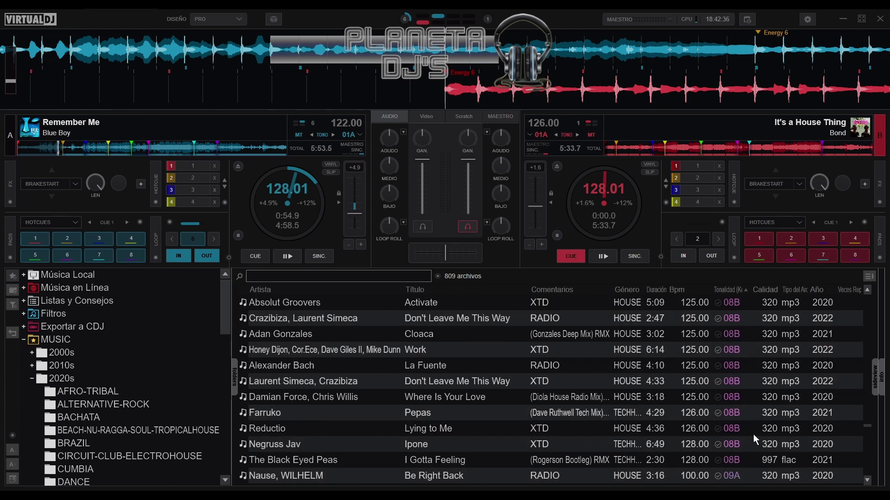
{"action": "scroll", "coordinate": [751, 416], "scroll_direction": "down", "scroll_amount": 10}
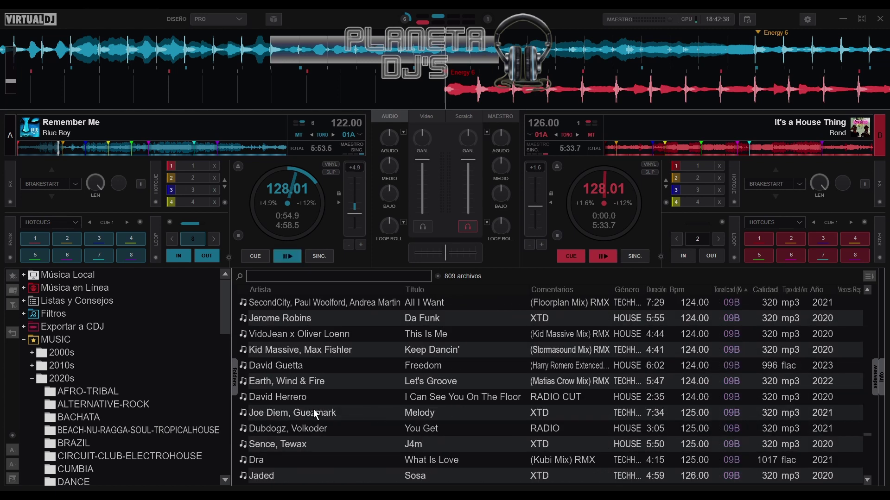
{"action": "double_click", "coordinate": [338, 384]}
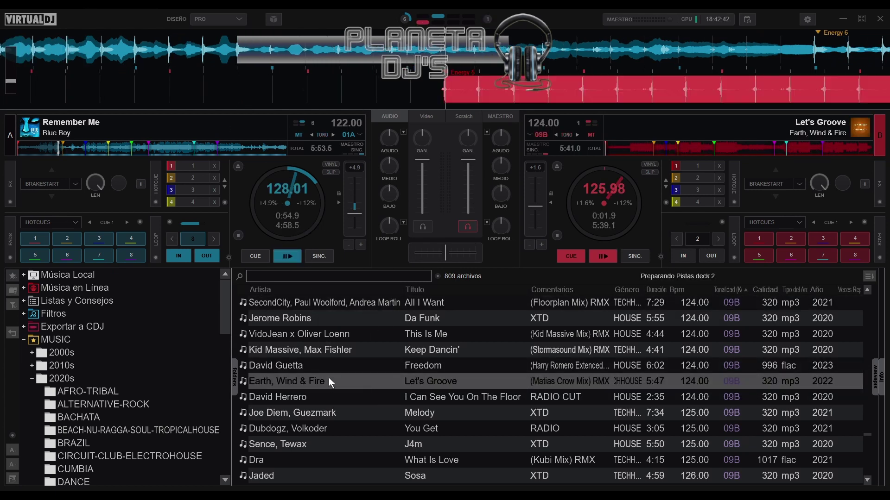
{"action": "left_click_drag", "start_coordinate": [328, 380], "coordinate": [533, 151]}
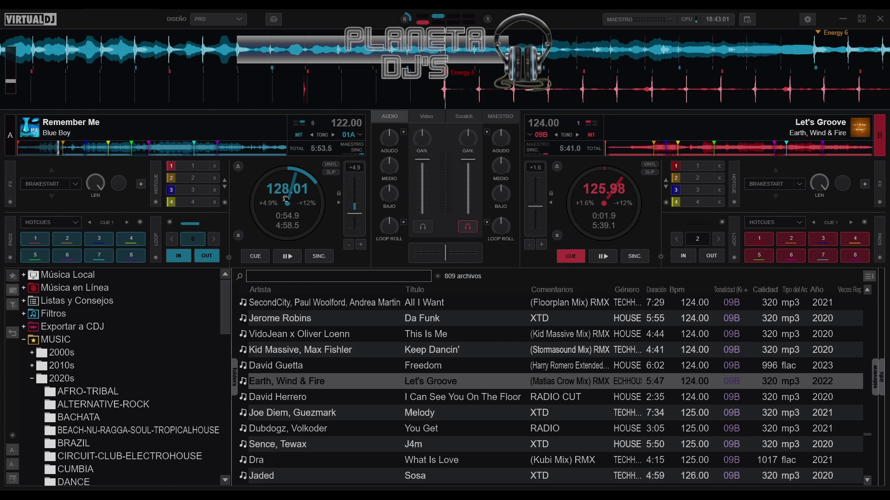
{"action": "left_click", "coordinate": [338, 202]}
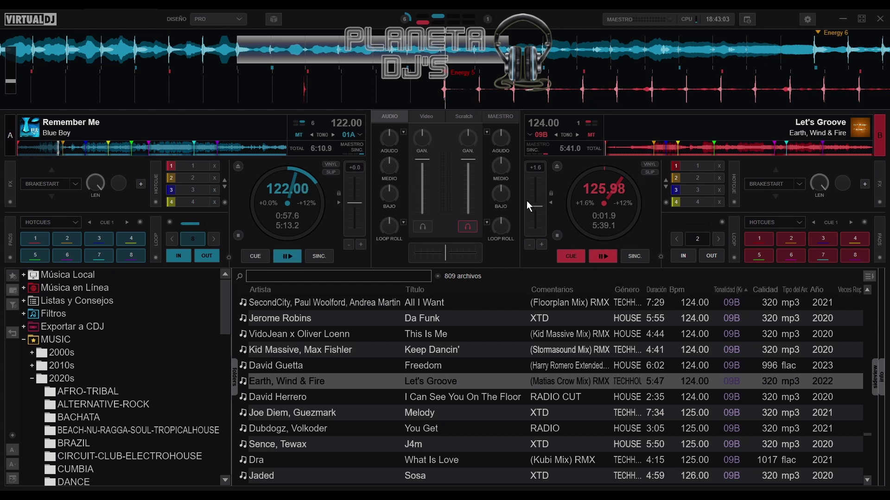
{"action": "left_click", "coordinate": [551, 201]}
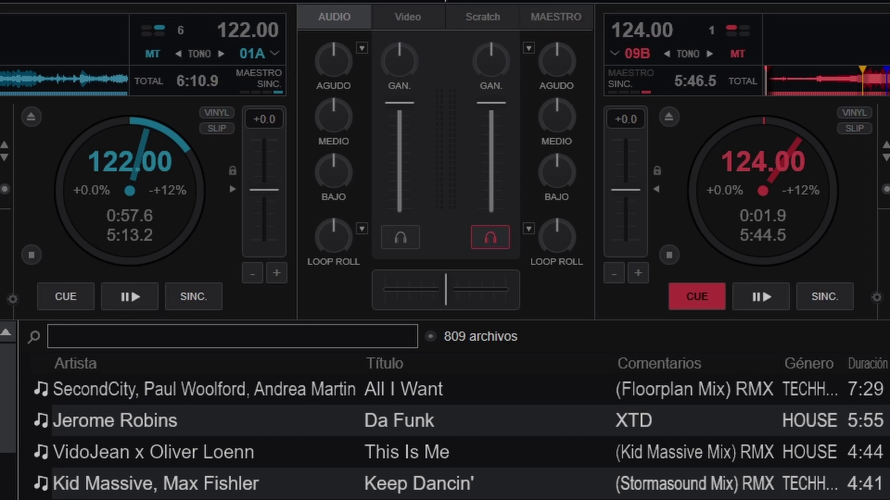
Shift deck 2's key by +4 semitones to the compatible 01B from the full list of keys.
{"action": "left_click", "coordinate": [611, 50]}
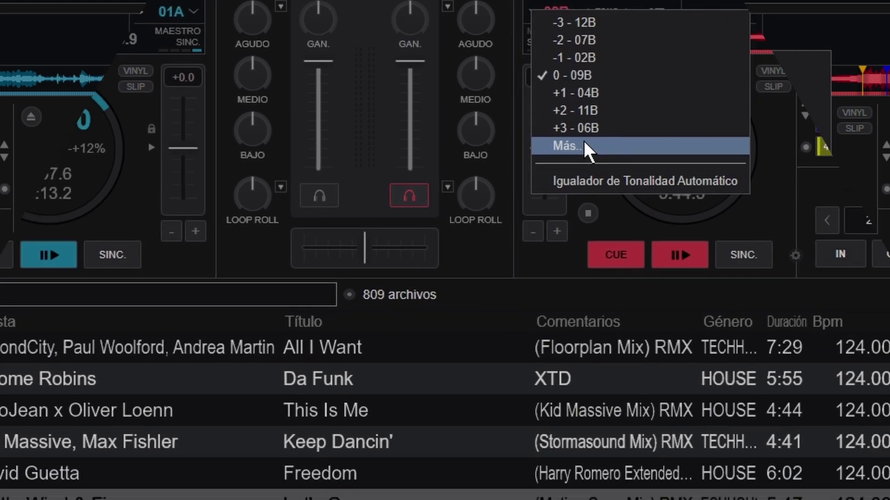
{"action": "left_click", "coordinate": [652, 187]}
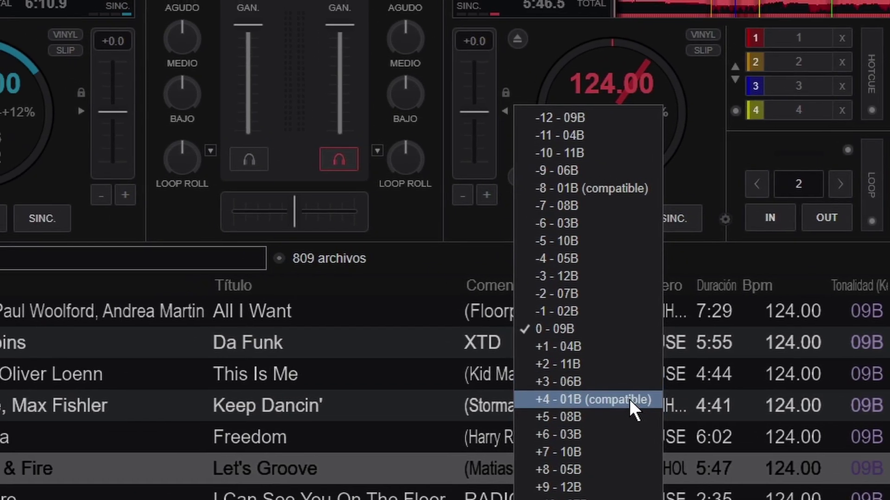
{"action": "left_click", "coordinate": [629, 399]}
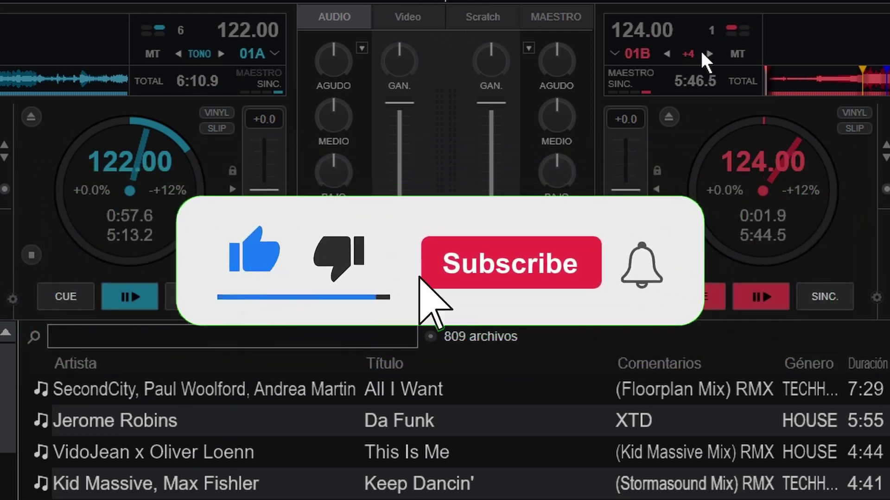
Reset deck 2's key to the original 09B, try automatic key matching, and dismiss the notice.
{"action": "left_click", "coordinate": [689, 54]}
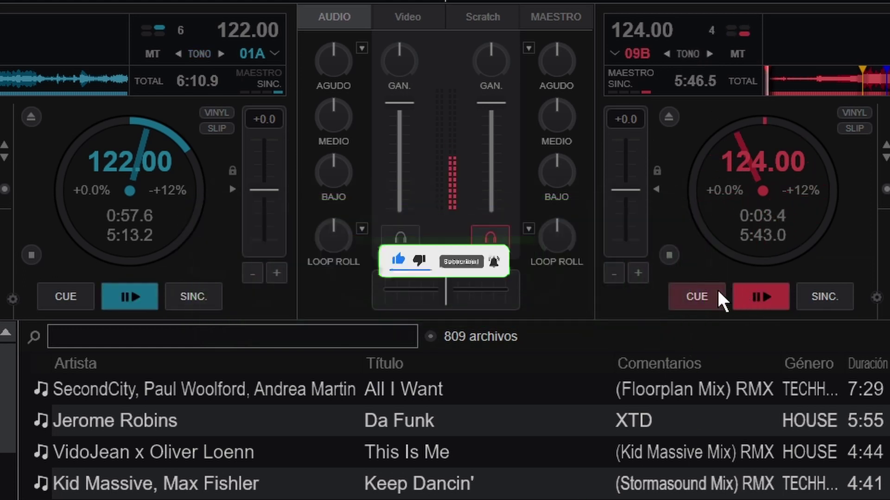
{"action": "left_click", "coordinate": [687, 54]}
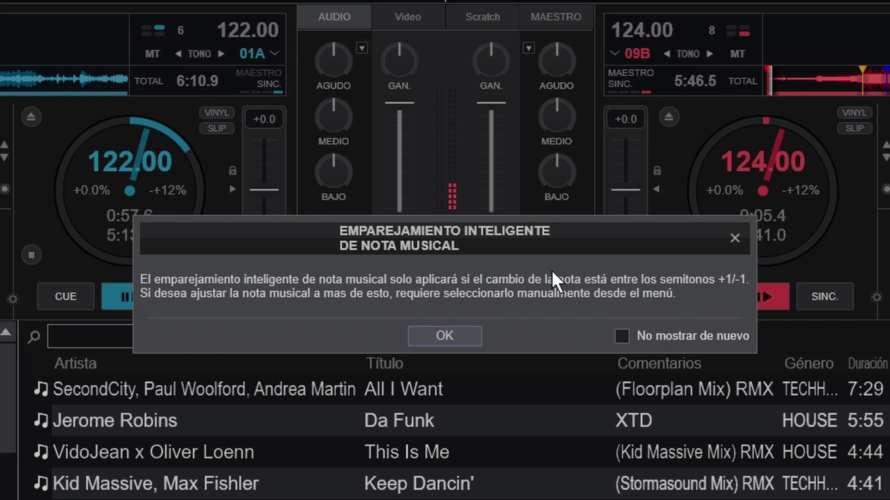
{"action": "left_click", "coordinate": [463, 329]}
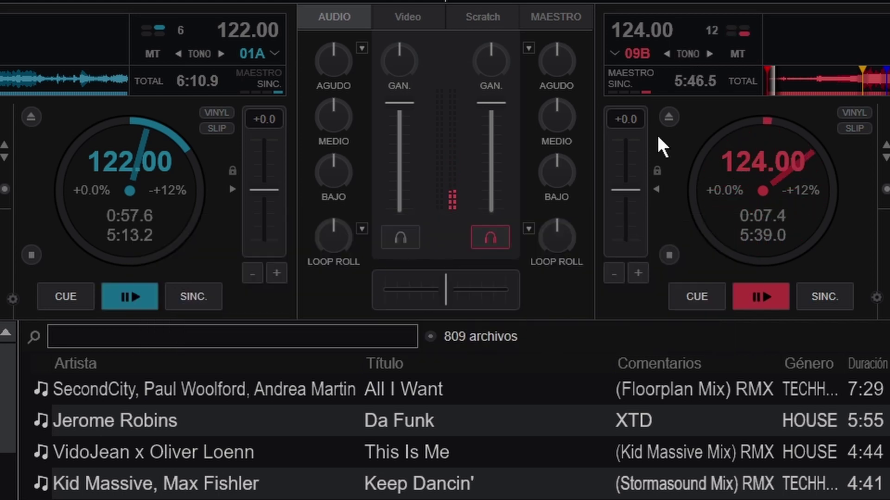
Raise deck 2's key one semitone at a time to +4, 01B, and return the deck to its cue point.
{"action": "left_click", "coordinate": [710, 53]}
{"action": "left_click", "coordinate": [710, 53]}
{"action": "left_click", "coordinate": [710, 53]}
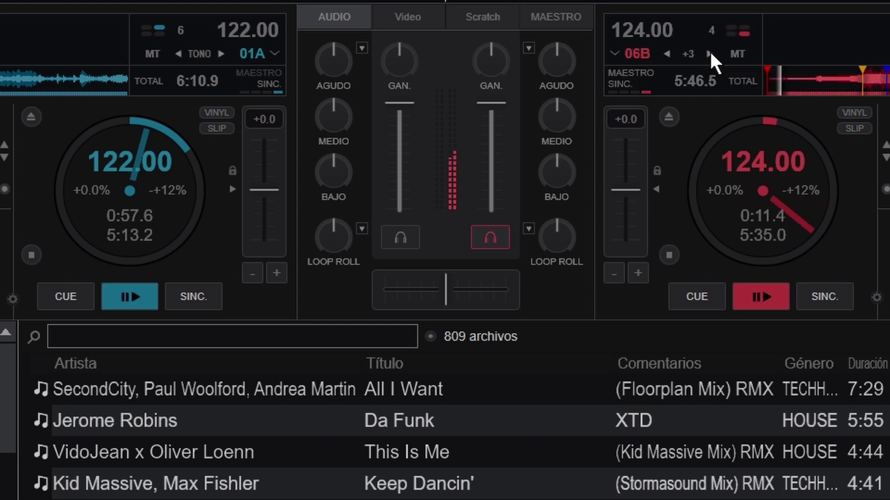
{"action": "left_click", "coordinate": [709, 52]}
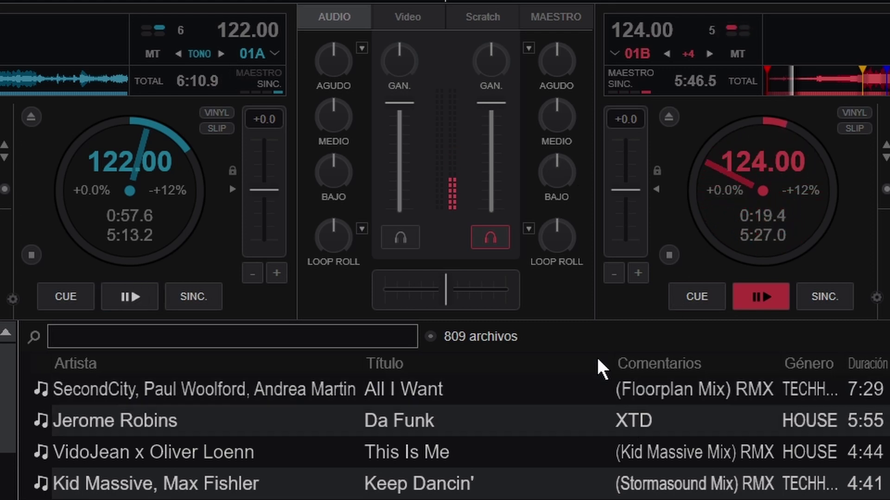
{"action": "left_click", "coordinate": [704, 299]}
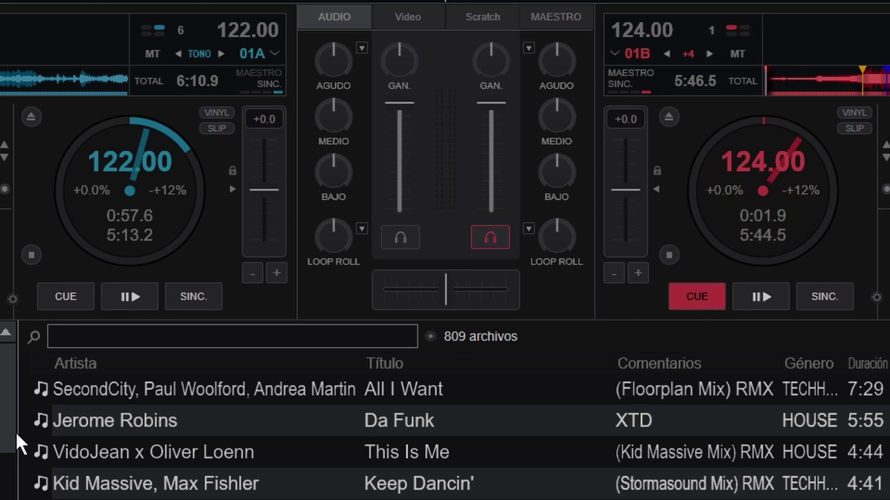
Sync deck 1 to deck 2 at 124.00 BPM and start both decks playing.
{"action": "left_click", "coordinate": [193, 294]}
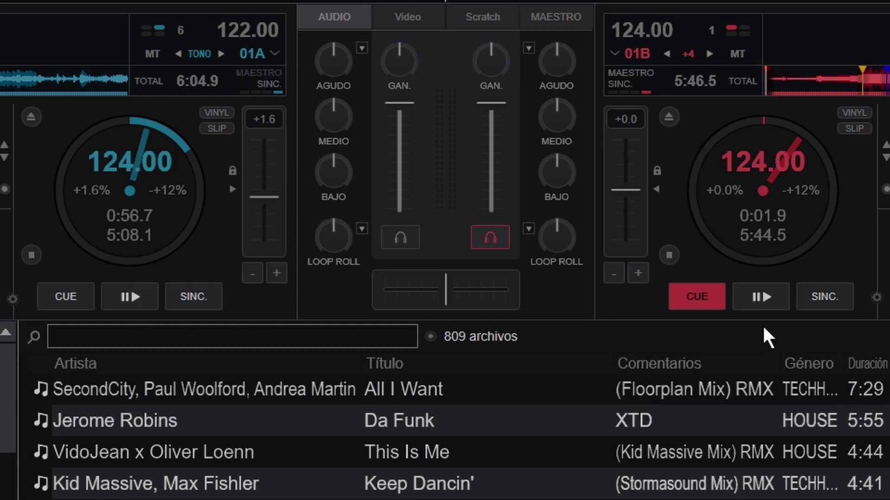
{"action": "left_click", "coordinate": [147, 295]}
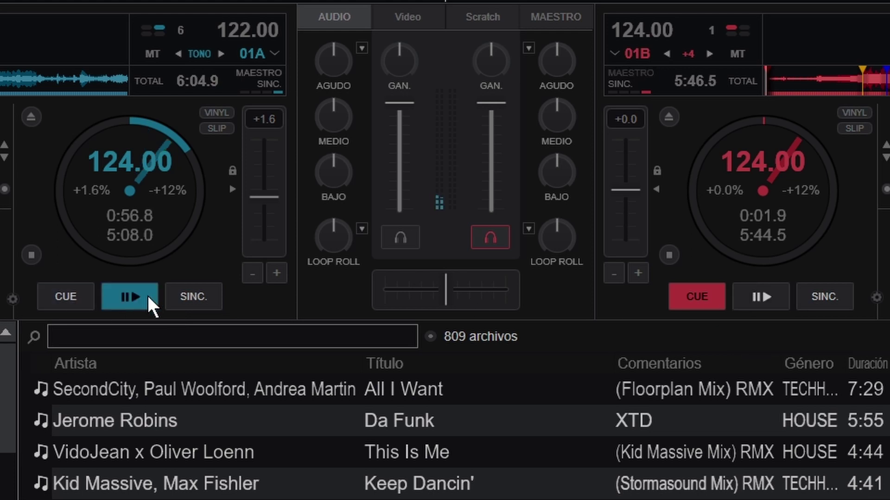
{"action": "left_click", "coordinate": [755, 292]}
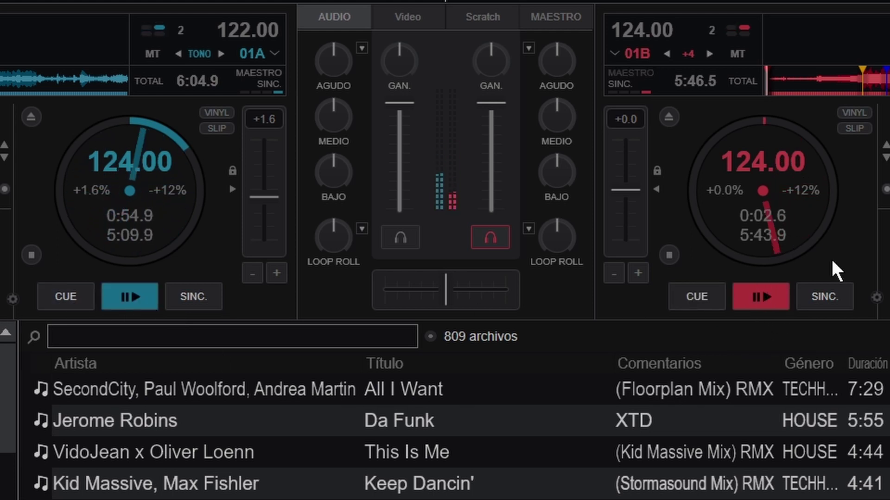
Skip deck 2's playback forward through the intro to around its orange cue marker.
{"action": "left_click", "coordinate": [804, 77]}
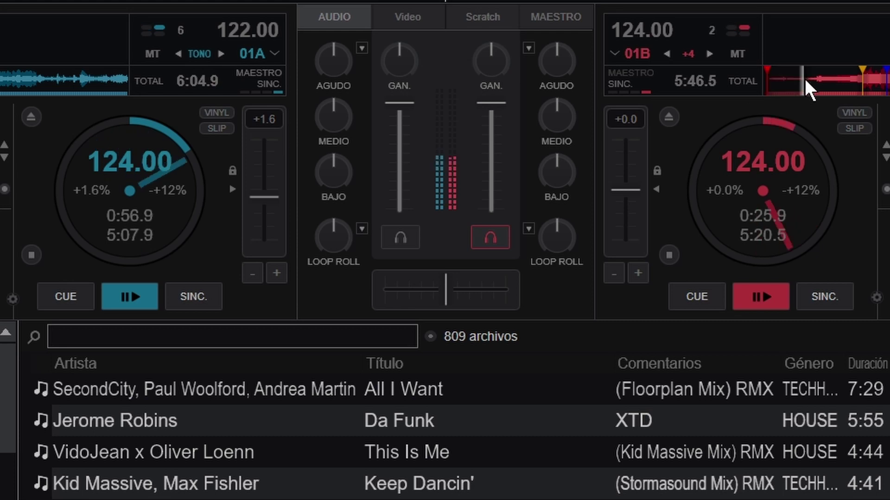
{"action": "left_click", "coordinate": [817, 77]}
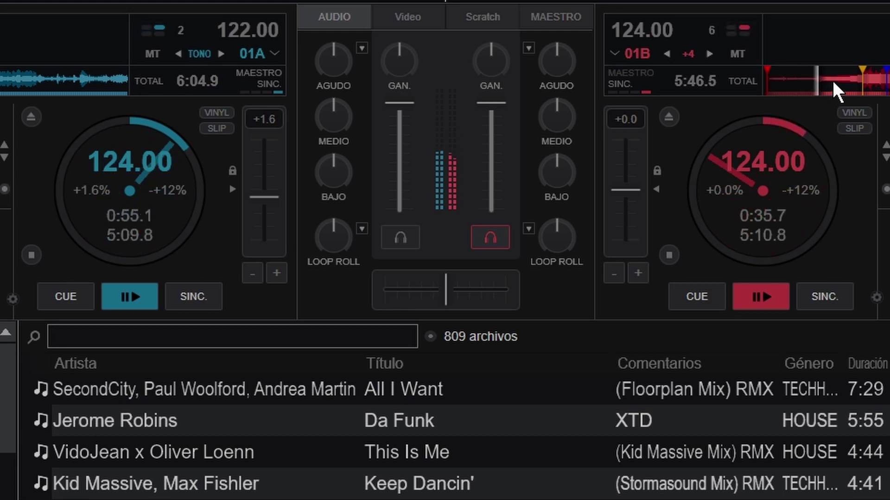
{"action": "left_click", "coordinate": [834, 79]}
{"action": "left_click", "coordinate": [852, 78]}
{"action": "left_click", "coordinate": [858, 79]}
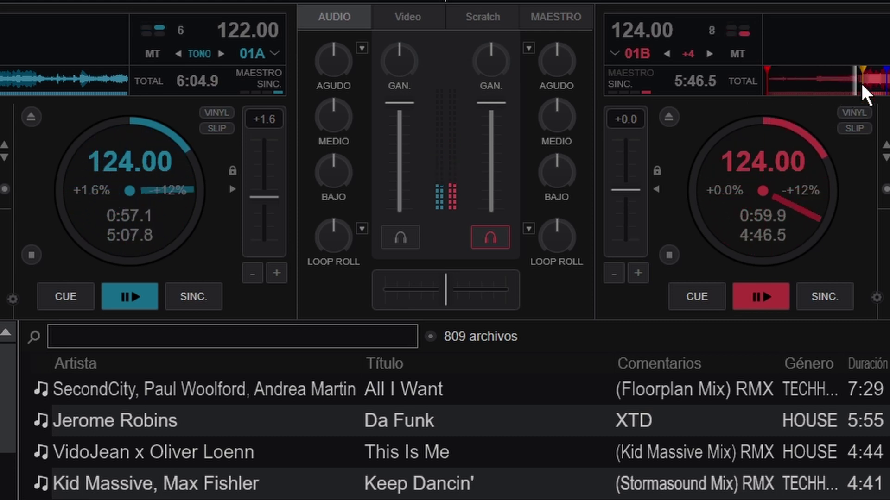
{"action": "left_click", "coordinate": [861, 82]}
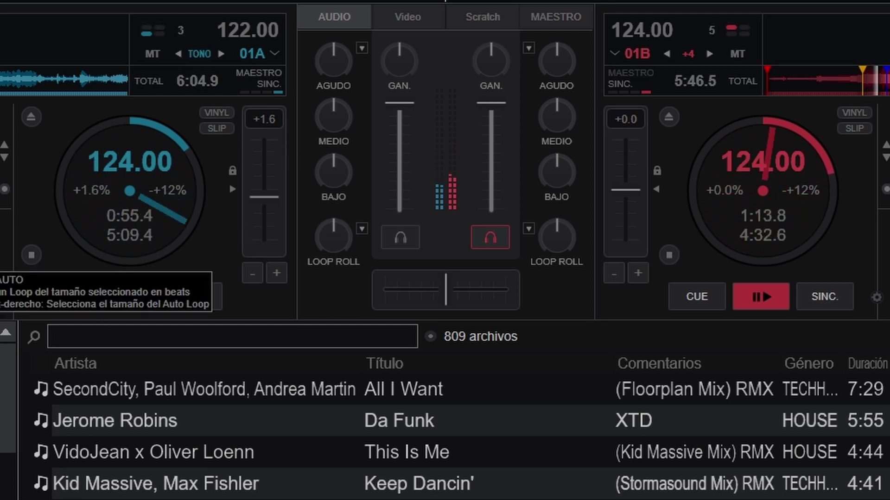
Skip deck 1's playback forward to near the track's end, and return it to its start cue.
{"action": "left_click", "coordinate": [44, 77]}
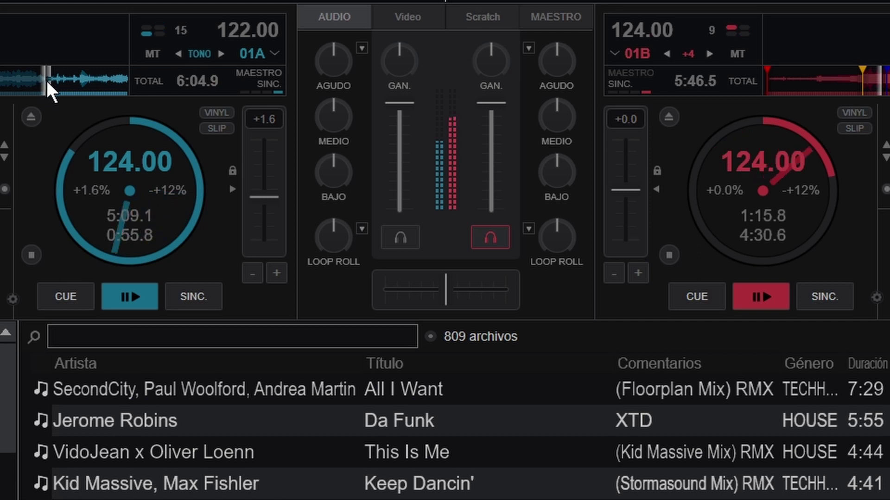
{"action": "left_click", "coordinate": [78, 82]}
{"action": "left_click", "coordinate": [104, 77]}
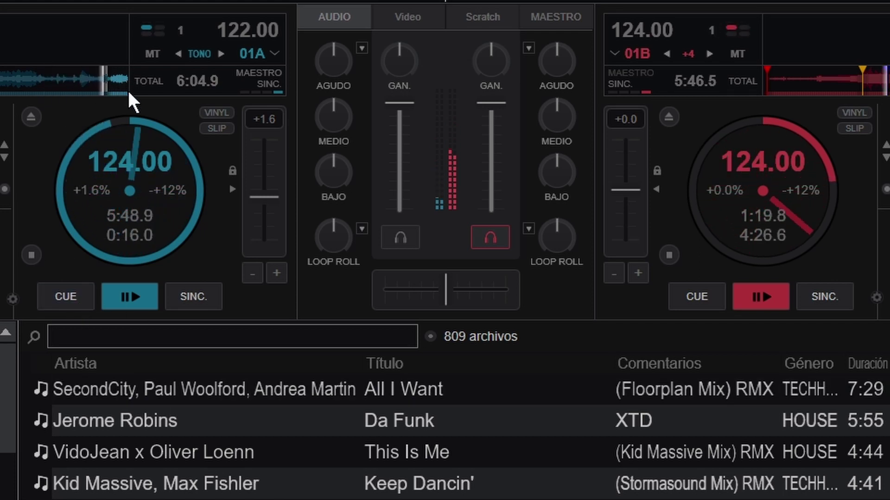
{"action": "left_click", "coordinate": [83, 298]}
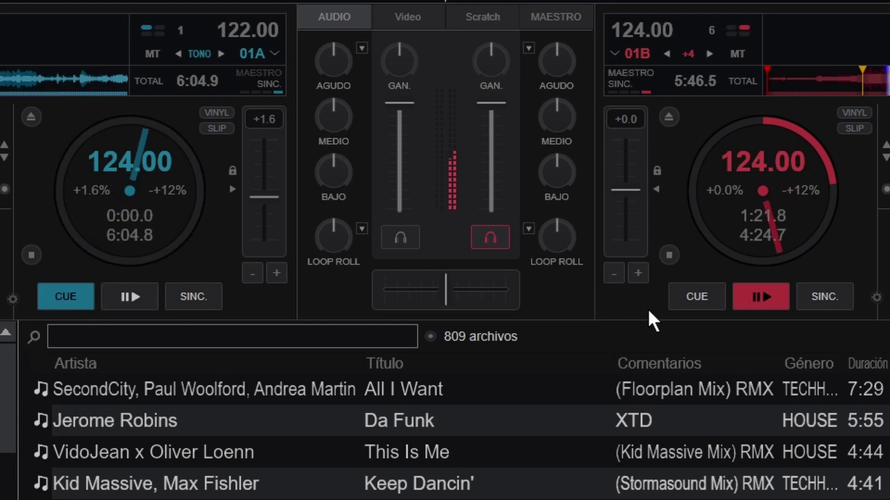
Play deck 2 from its cue point at 1:03.9 and turn on its master tempo.
{"action": "key", "text": "c"}
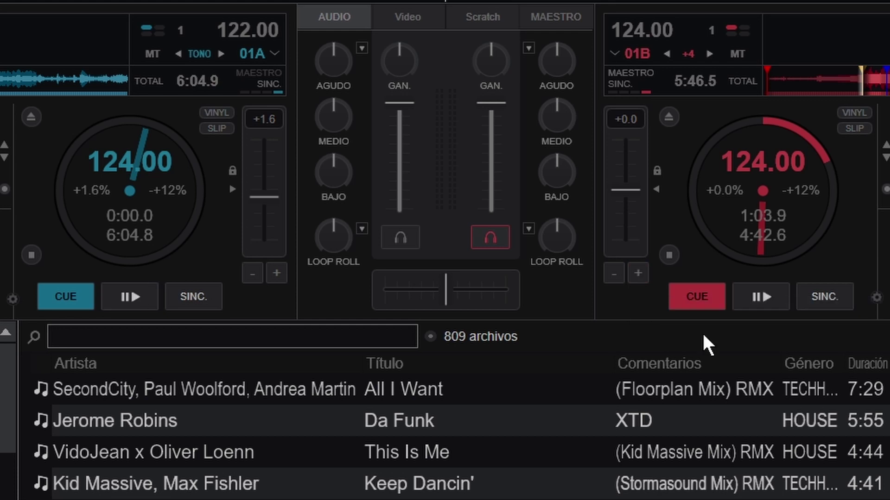
{"action": "left_click", "coordinate": [774, 297]}
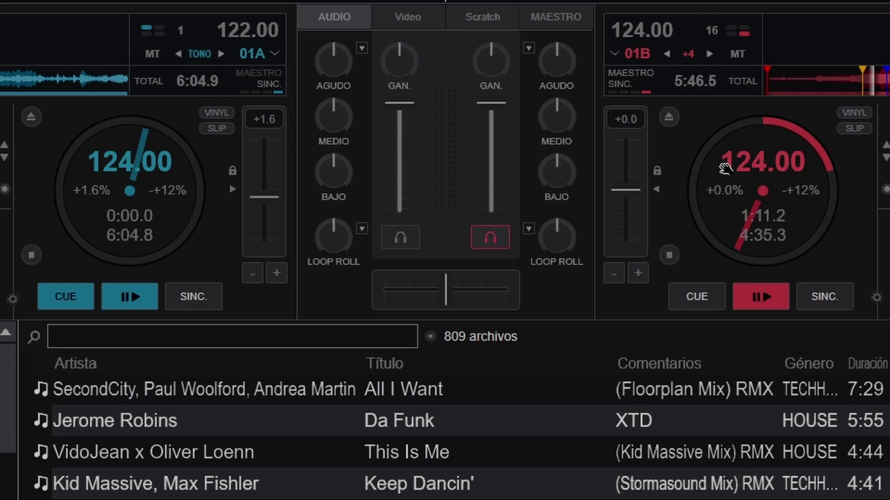
{"action": "left_click", "coordinate": [737, 55]}
Sweep deck 2's pitch to +4.5%, -12.0% and +12.0%, and bring it back to +0.4% with the deck at its cue.
{"action": "left_click_drag", "start_coordinate": [632, 189], "coordinate": [632, 209]}
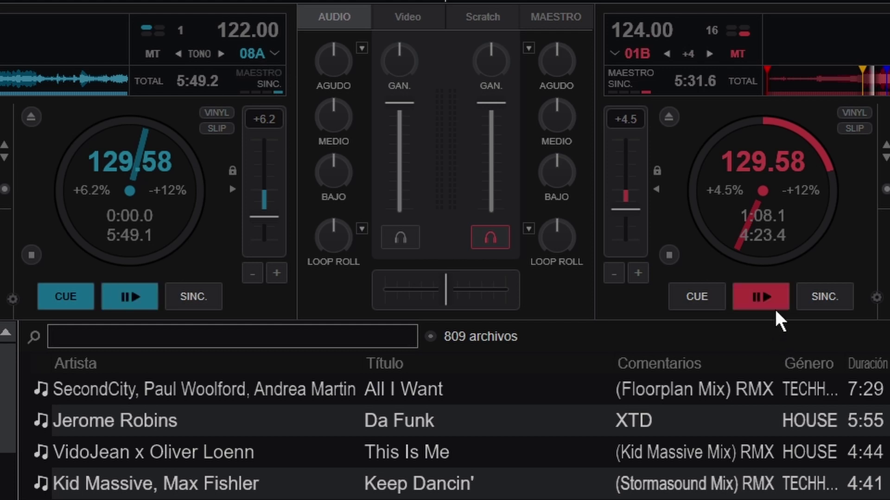
{"action": "left_click_drag", "start_coordinate": [633, 216], "coordinate": [626, 95]}
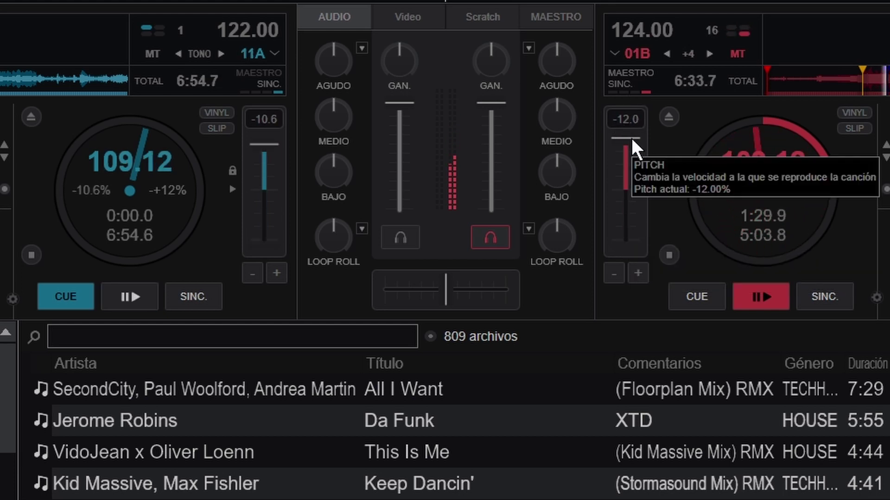
{"action": "left_click_drag", "start_coordinate": [630, 136], "coordinate": [620, 292]}
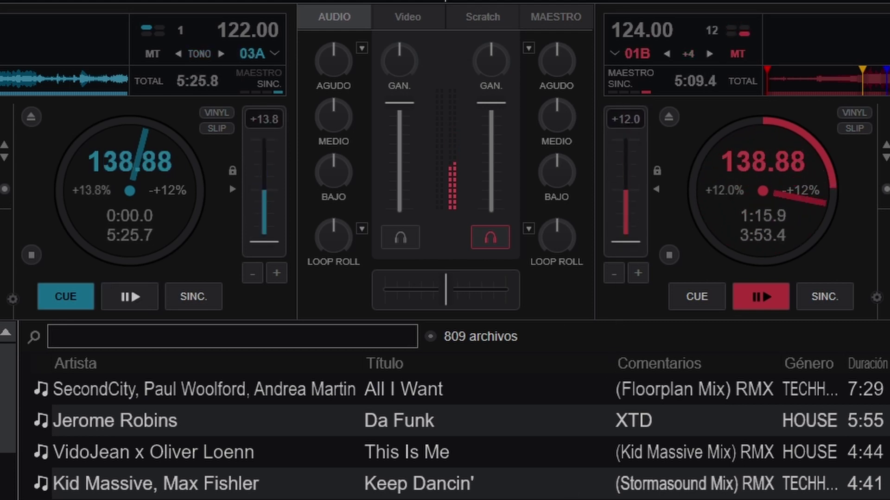
{"action": "left_click", "coordinate": [697, 298]}
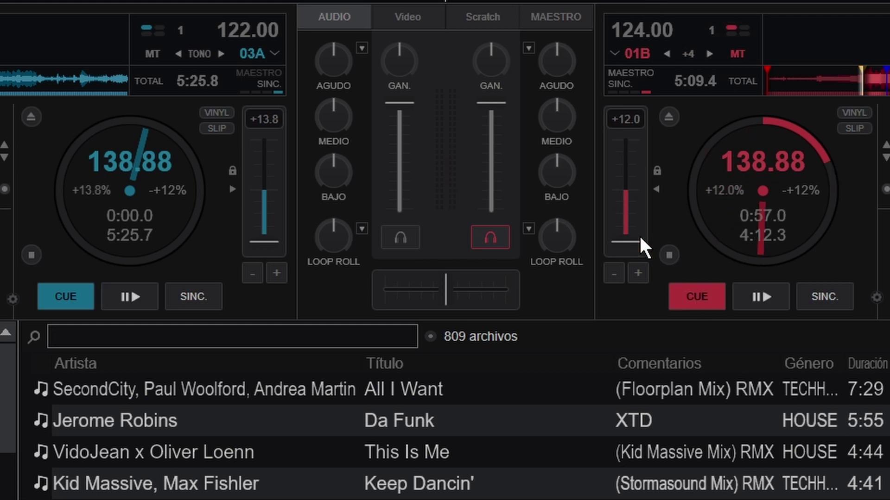
{"action": "left_click", "coordinate": [624, 191]}
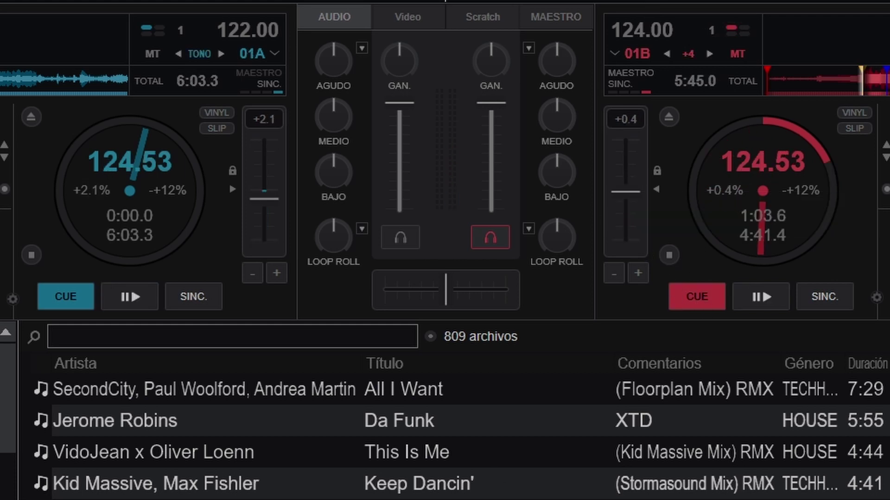
Browse the key-sorted track list down to the 12B tracks at 126.00 BPM.
{"action": "scroll", "coordinate": [459, 435], "scroll_direction": "down", "scroll_amount": 8}
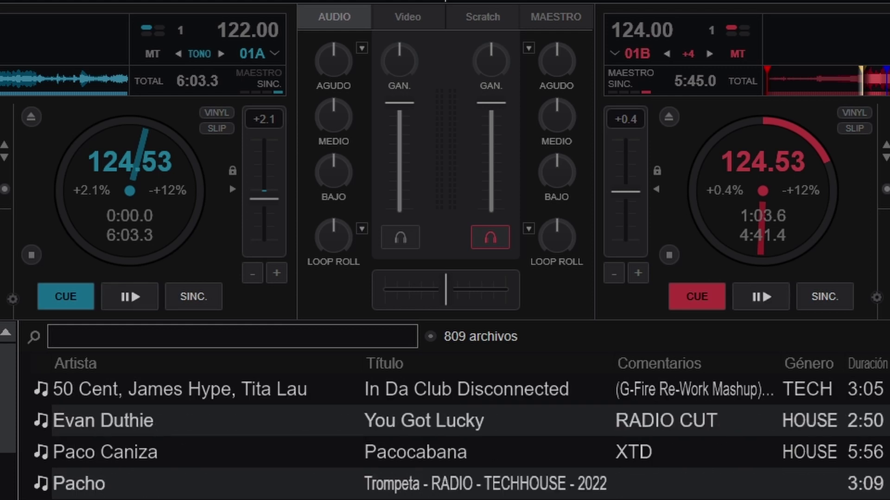
{"action": "scroll", "coordinate": [459, 435], "scroll_direction": "down", "scroll_amount": 10}
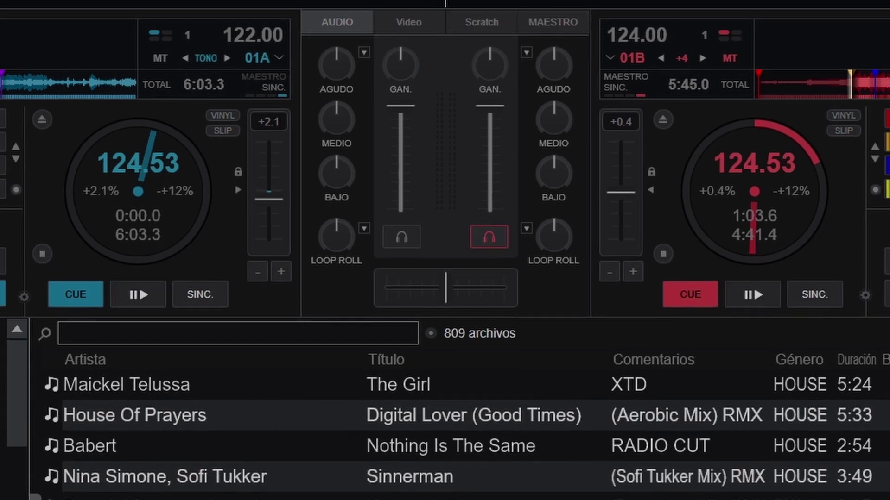
{"action": "scroll", "coordinate": [459, 435], "scroll_direction": "up", "scroll_amount": 1}
{"action": "scroll", "coordinate": [459, 435], "scroll_direction": "down", "scroll_amount": 5}
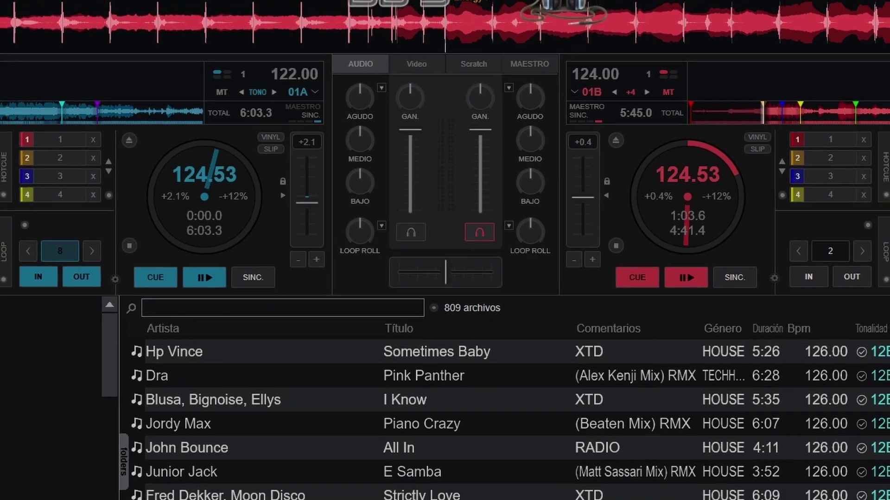
Load "Take Control" by Inndrive onto deck 1 and reset deck 2's key shift to its original 09B.
{"action": "double_click", "coordinate": [429, 454]}
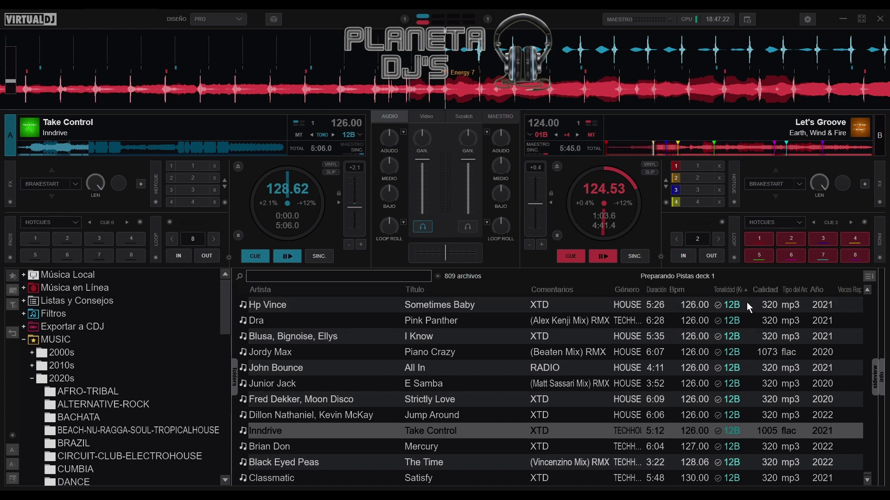
{"action": "left_click", "coordinate": [565, 135]}
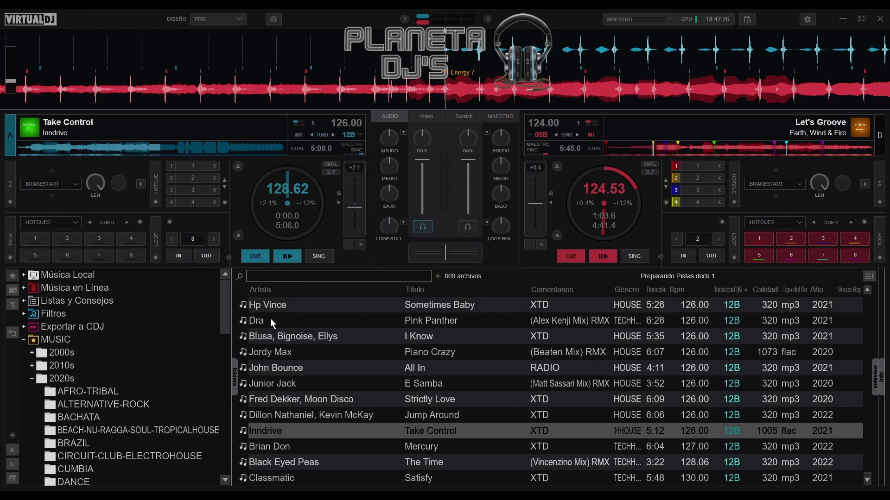
Find the 10B tracks in the key-sorted list and load "Rock Skate Roll" (112.00 BPM) onto deck 1.
{"action": "scroll", "coordinate": [695, 325], "scroll_direction": "up", "scroll_amount": 10}
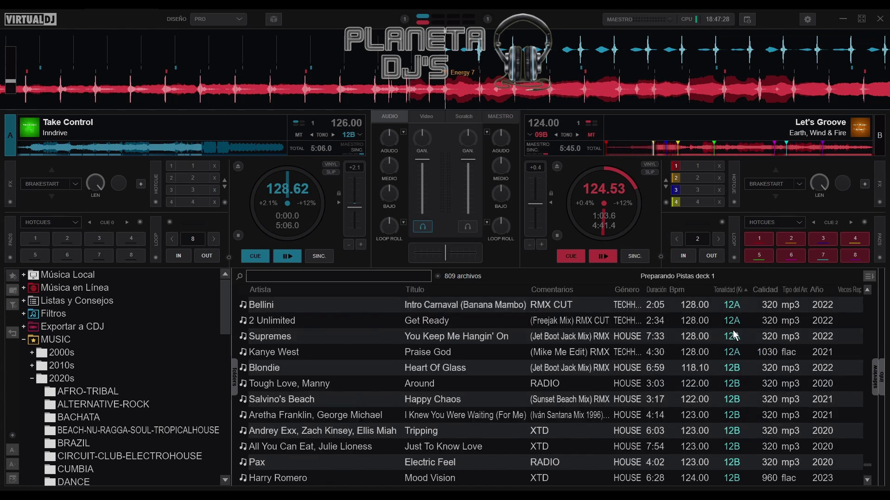
{"action": "scroll", "coordinate": [735, 335], "scroll_direction": "up", "scroll_amount": 15}
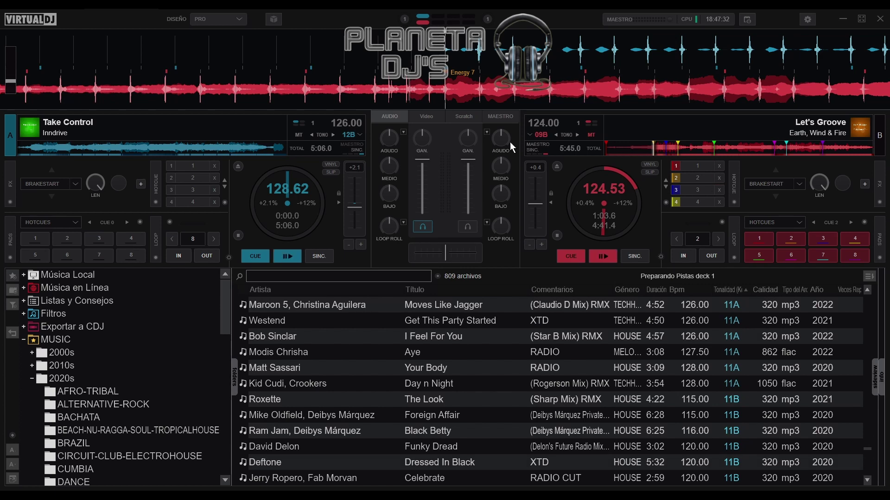
{"action": "scroll", "coordinate": [795, 474], "scroll_direction": "up", "scroll_amount": 3}
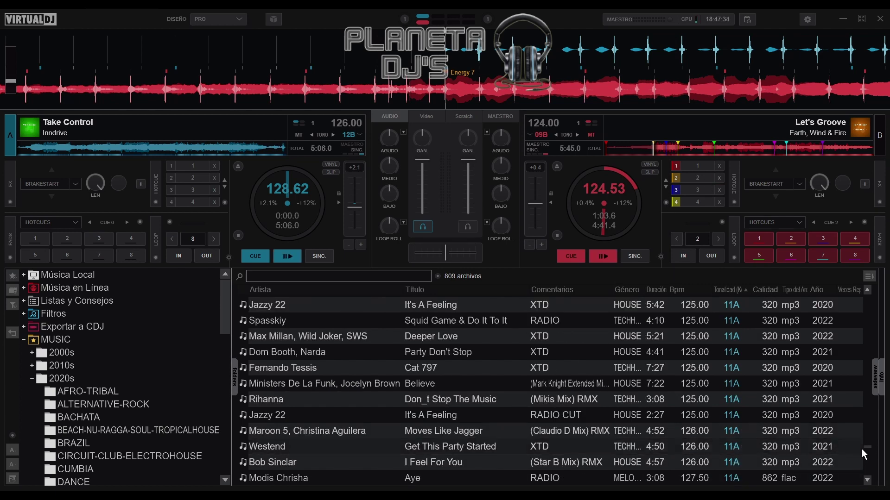
{"action": "left_click_drag", "start_coordinate": [869, 454], "coordinate": [870, 447]}
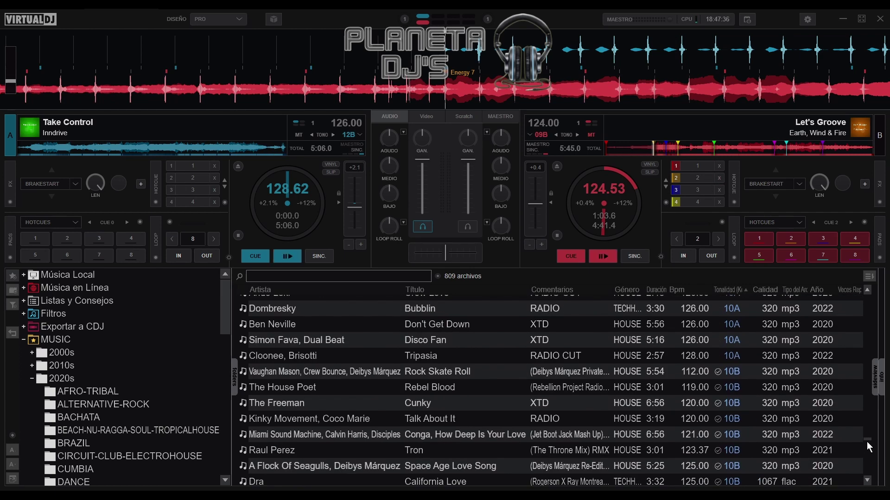
{"action": "left_click", "coordinate": [539, 420]}
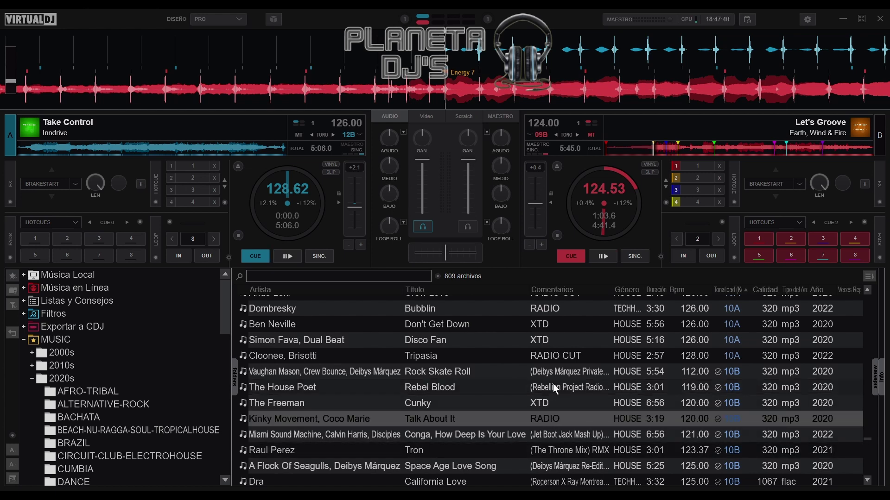
{"action": "left_click_drag", "start_coordinate": [562, 371], "coordinate": [278, 199]}
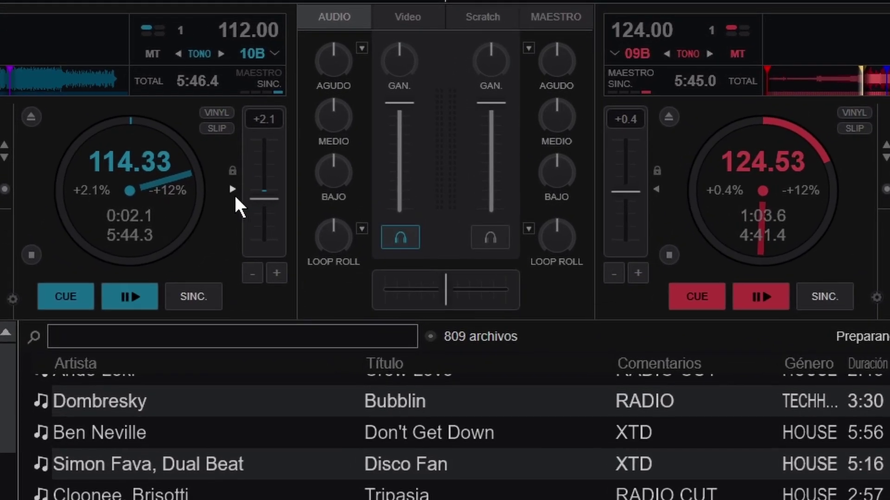
Reset both decks' pitch to +0.0% and shift deck 1's key by +5 to the exact-match 09B.
{"action": "left_click", "coordinate": [232, 190]}
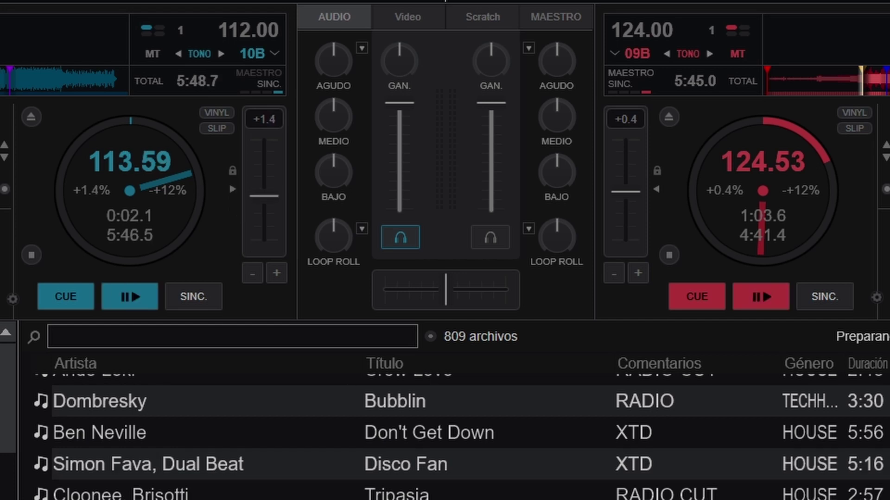
{"action": "left_click", "coordinate": [655, 189]}
{"action": "left_click", "coordinate": [275, 54]}
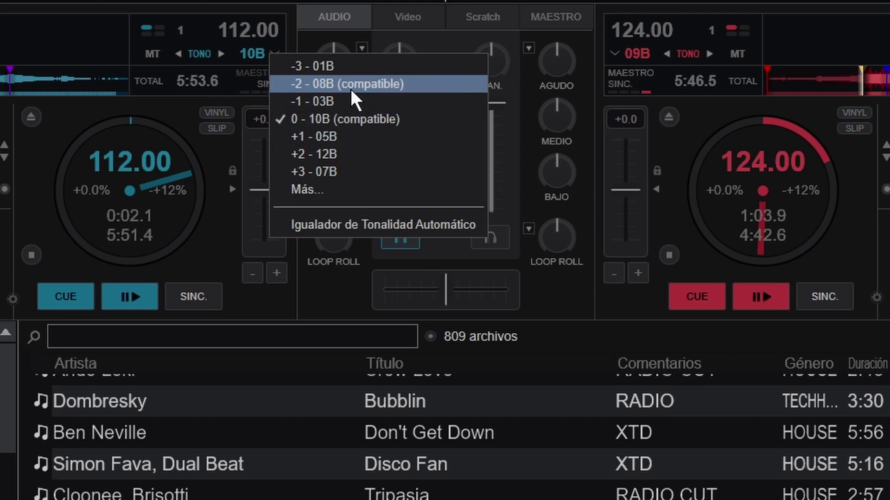
{"action": "left_click", "coordinate": [353, 190]}
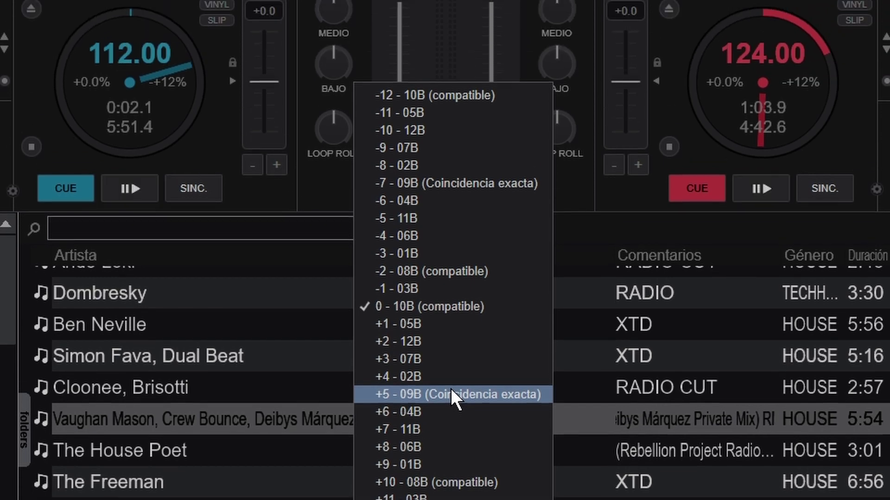
{"action": "left_click", "coordinate": [450, 323]}
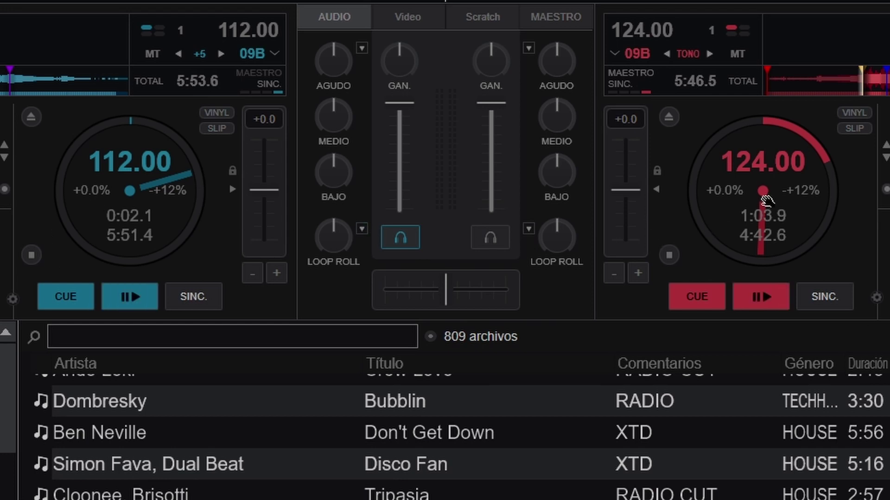
Sync deck 1 to deck 2 at 124.00 BPM and change its key shift to +3, the exact-match 09B.
{"action": "left_click", "coordinate": [218, 297]}
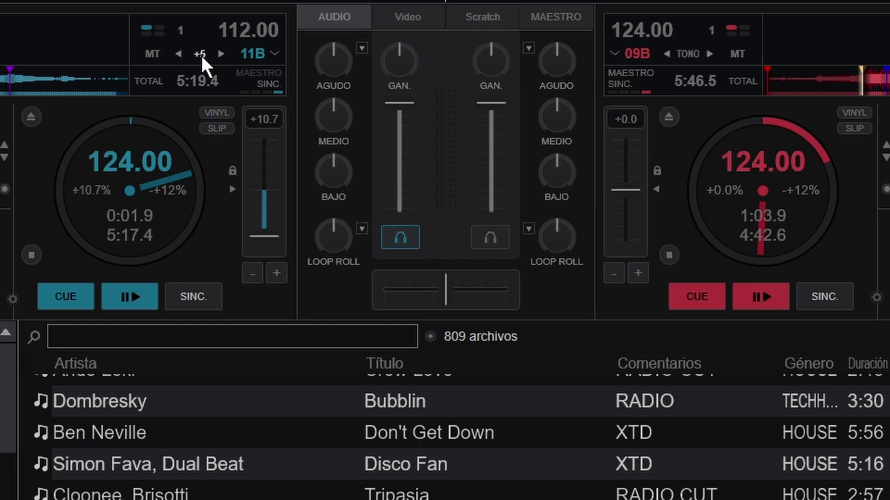
{"action": "left_click", "coordinate": [274, 57]}
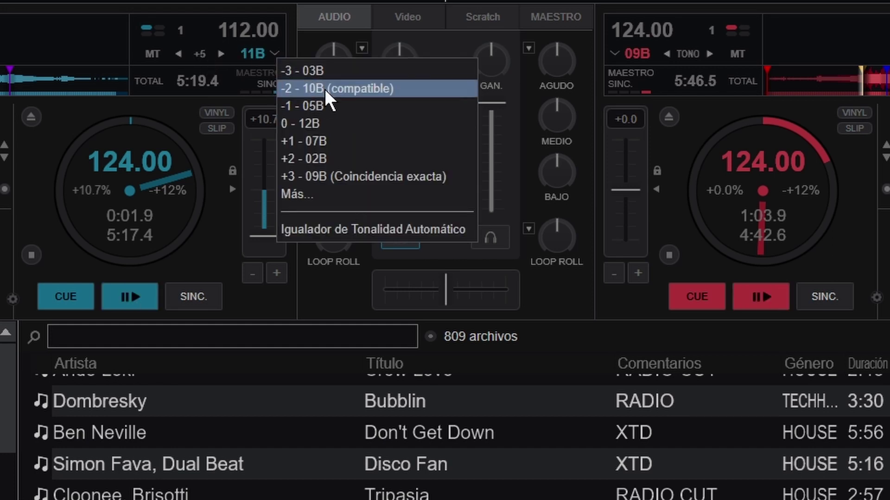
{"action": "left_click", "coordinate": [338, 176]}
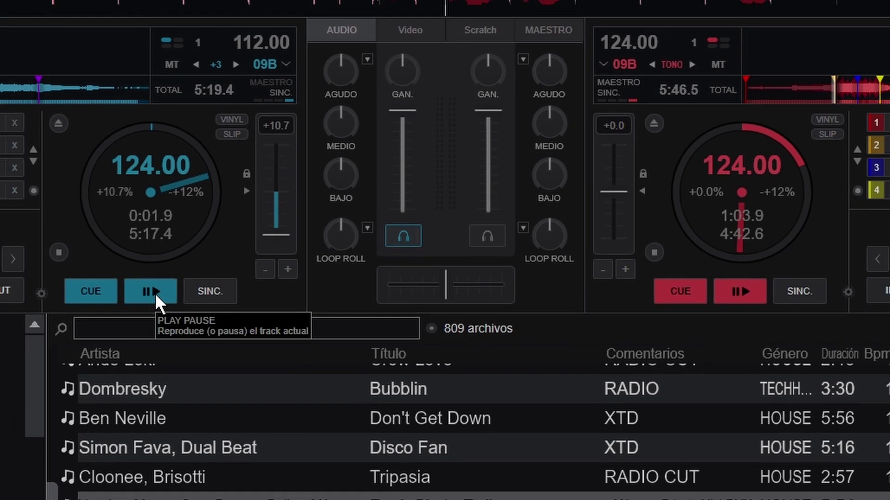
Play deck 1 and skip its playback forward in stages to about 3:41.
{"action": "left_click", "coordinate": [137, 297]}
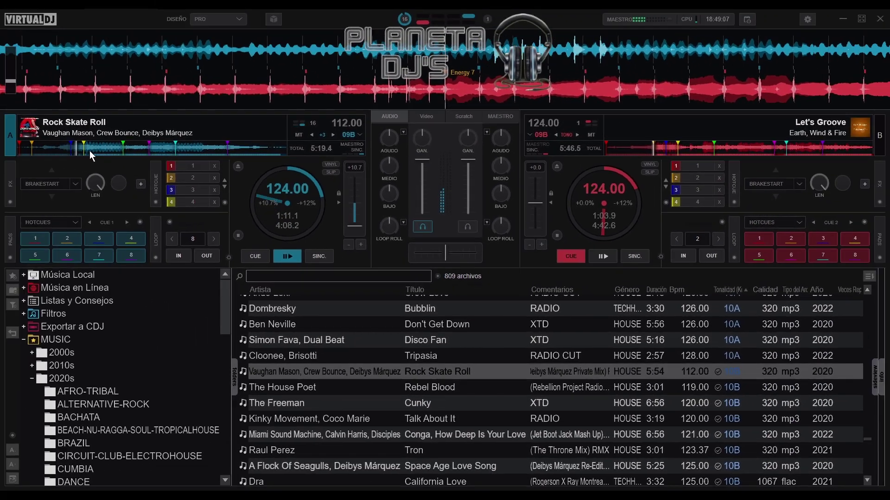
{"action": "left_click", "coordinate": [90, 151]}
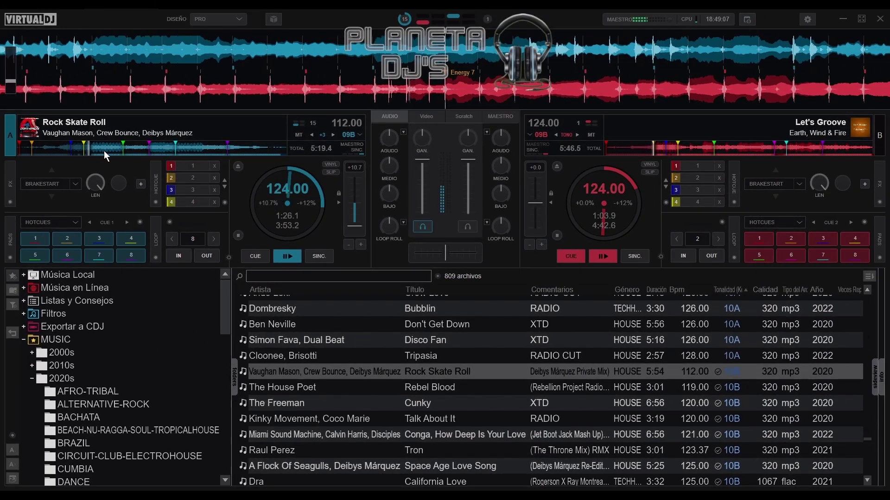
{"action": "left_click", "coordinate": [116, 151]}
{"action": "left_click", "coordinate": [204, 151]}
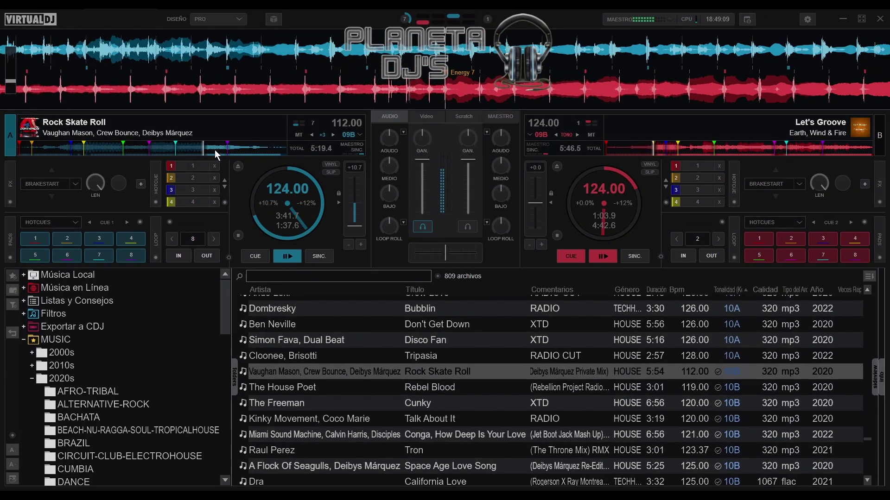
Play deck 2 in sync over deck 1, skipping forward to about 0:57, and return both decks to their cue points.
{"action": "left_click", "coordinate": [606, 258]}
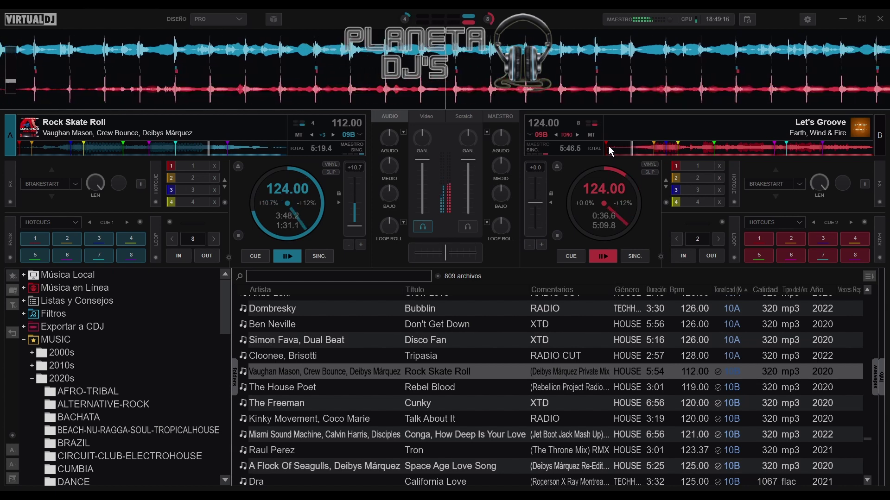
{"action": "left_click", "coordinate": [631, 149]}
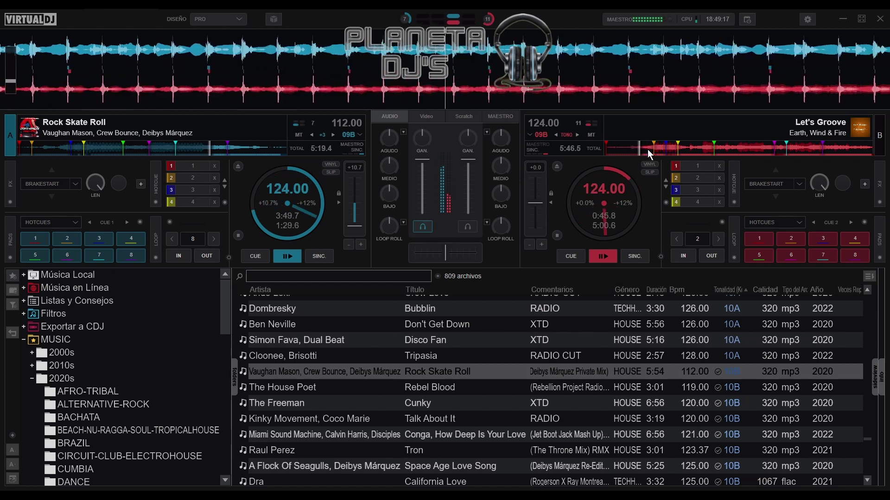
{"action": "left_click", "coordinate": [647, 149]}
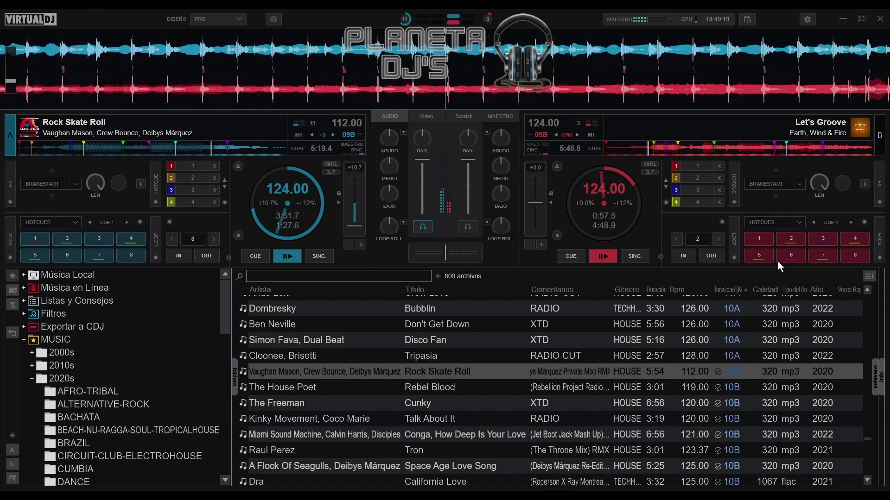
{"action": "left_click", "coordinate": [636, 259]}
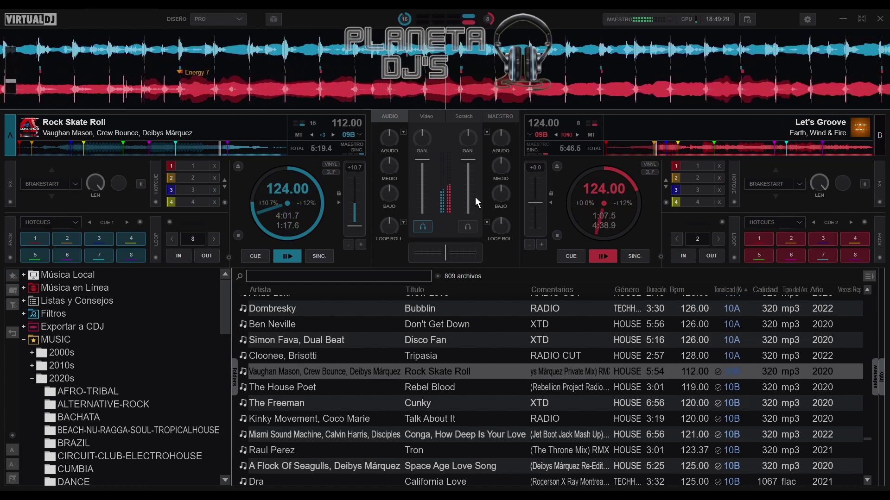
{"action": "left_click", "coordinate": [576, 257]}
{"action": "left_click", "coordinate": [253, 258]}
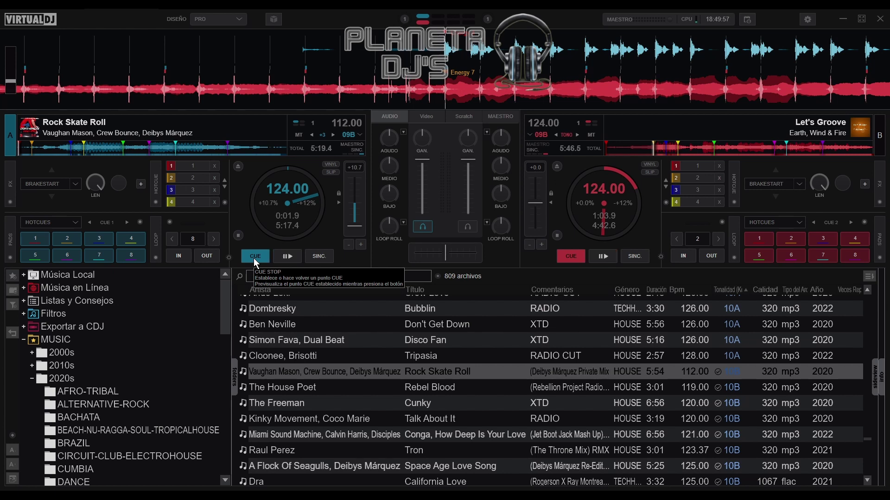
Turn on deck 1's master tempo and clear its key shift back to the original 10B.
{"action": "left_click", "coordinate": [300, 135]}
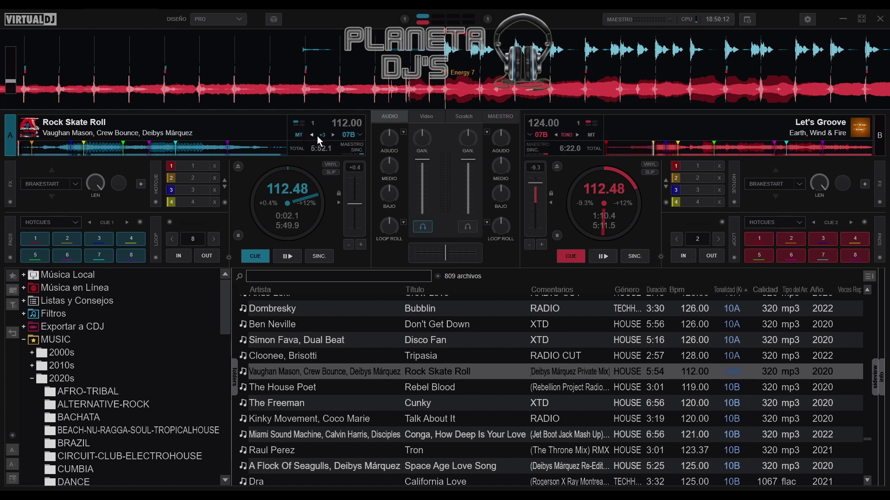
{"action": "left_click", "coordinate": [310, 134]}
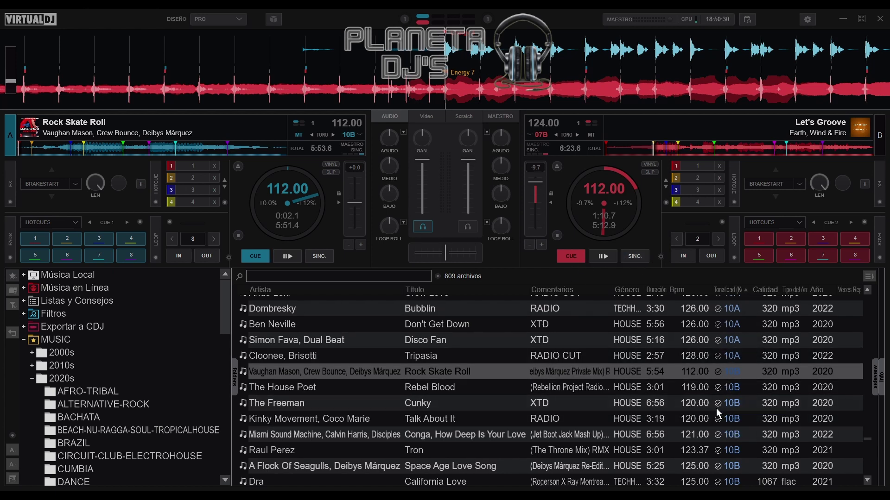
Browse the key-sorted track list from the 10B tracks up past the 05B tracks and back down to the 11A tracks.
{"action": "scroll", "coordinate": [716, 408], "scroll_direction": "down", "scroll_amount": 2}
{"action": "scroll", "coordinate": [721, 399], "scroll_direction": "up", "scroll_amount": 8}
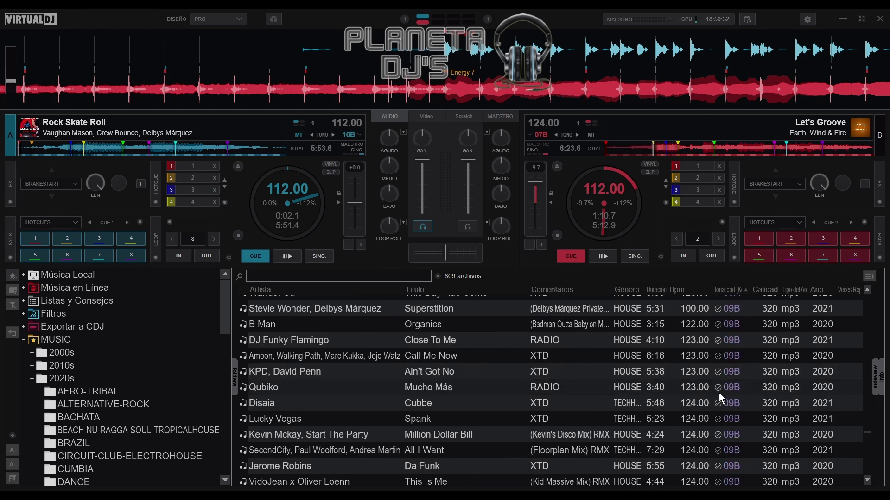
{"action": "scroll", "coordinate": [718, 393], "scroll_direction": "down", "scroll_amount": 3}
{"action": "scroll", "coordinate": [718, 373], "scroll_direction": "up", "scroll_amount": 10}
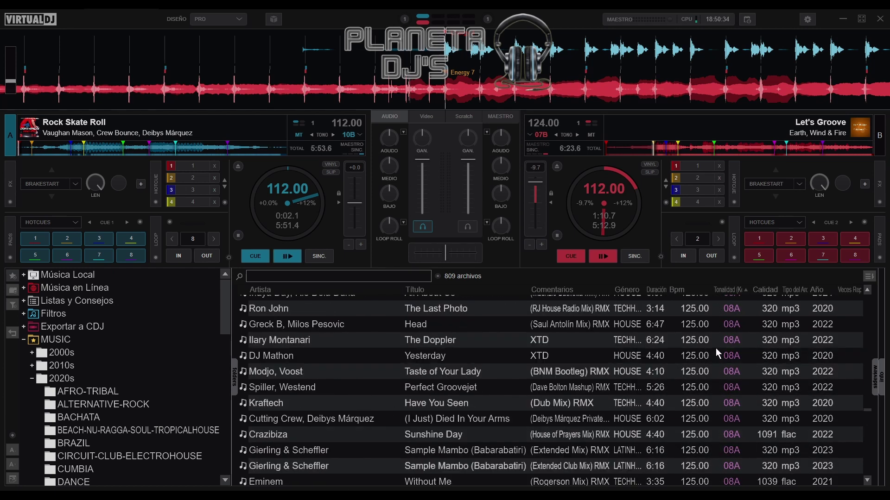
{"action": "scroll", "coordinate": [717, 353], "scroll_direction": "up", "scroll_amount": 2}
{"action": "left_click_drag", "start_coordinate": [867, 411], "coordinate": [869, 348]}
{"action": "scroll", "coordinate": [869, 352], "scroll_direction": "down", "scroll_amount": 6}
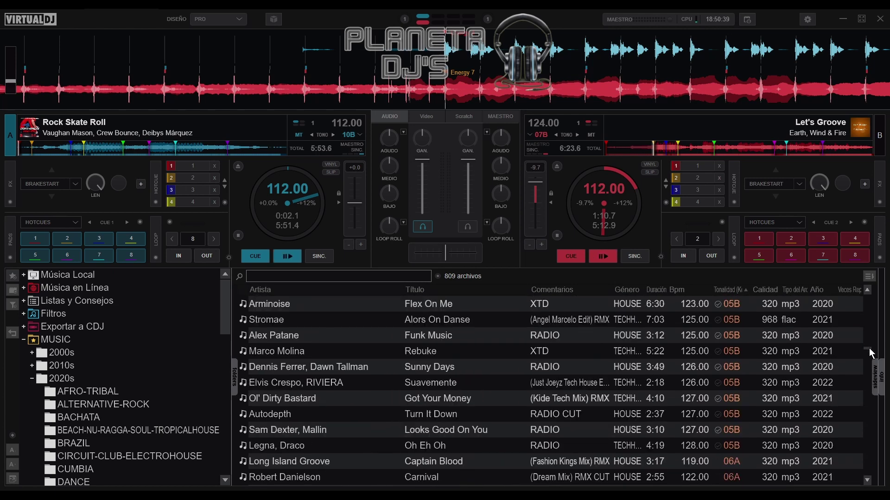
{"action": "scroll", "coordinate": [869, 352], "scroll_direction": "up", "scroll_amount": 10}
{"action": "left_click_drag", "start_coordinate": [869, 350], "coordinate": [856, 425]}
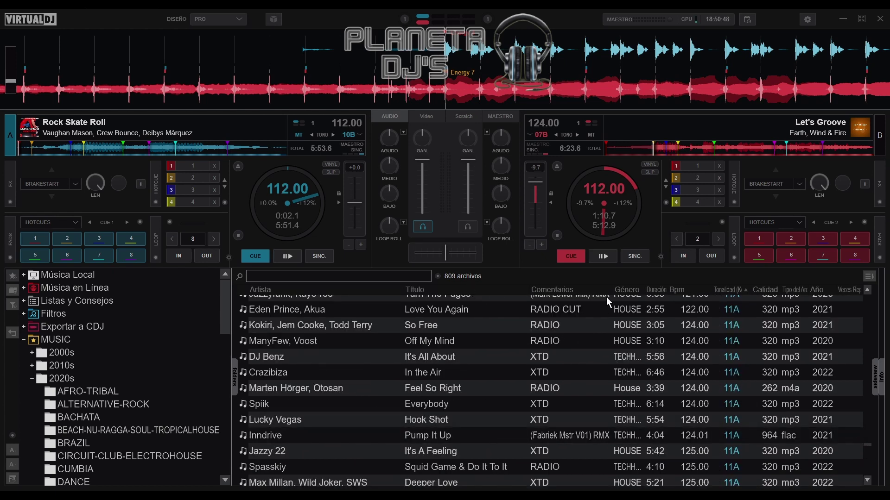
Load "Feel So Right" onto deck 1, and replace it with Bob Sinclar's "I Feel For You" (126.00 BPM, 11A).
{"action": "left_click_drag", "start_coordinate": [301, 388], "coordinate": [278, 190]}
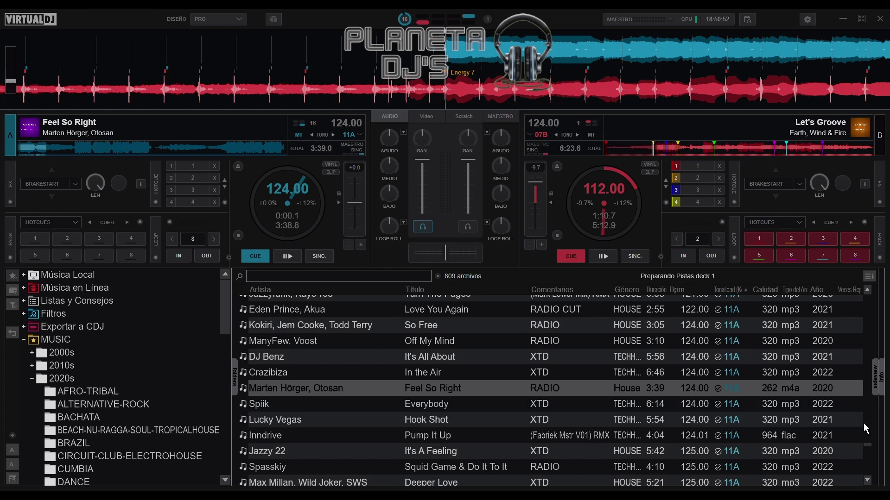
{"action": "left_click_drag", "start_coordinate": [869, 443], "coordinate": [865, 448]}
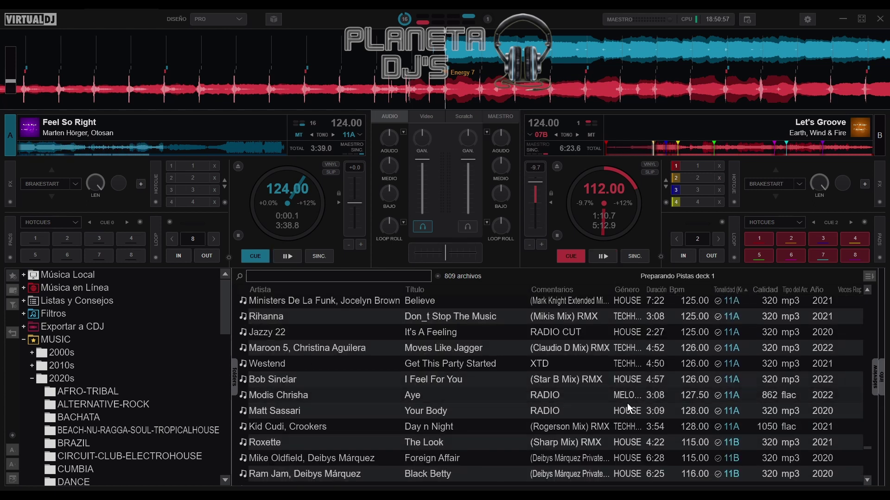
{"action": "left_click_drag", "start_coordinate": [524, 378], "coordinate": [296, 209]}
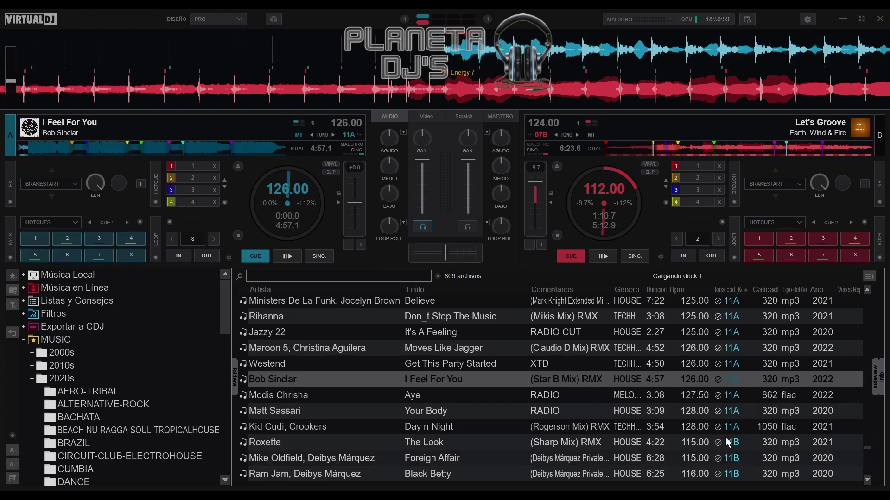
Browse the key-sorted track list through the 11B, 04B and 01A tracks, and back down to the 04A and 04B tracks.
{"action": "scroll", "coordinate": [872, 458], "scroll_direction": "down", "scroll_amount": 5}
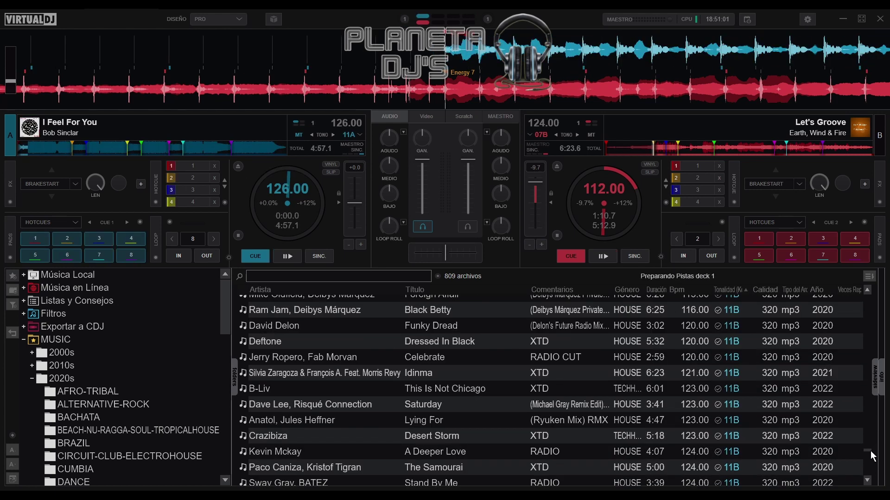
{"action": "left_click_drag", "start_coordinate": [872, 457], "coordinate": [880, 346]}
{"action": "scroll", "coordinate": [880, 346], "scroll_direction": "up", "scroll_amount": 2}
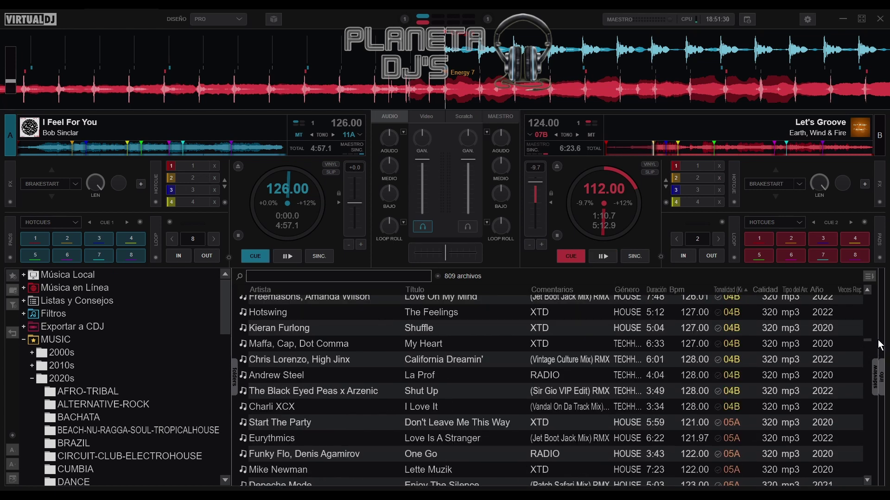
{"action": "left_click_drag", "start_coordinate": [880, 345], "coordinate": [882, 298]}
{"action": "scroll", "coordinate": [882, 326], "scroll_direction": "up", "scroll_amount": 2}
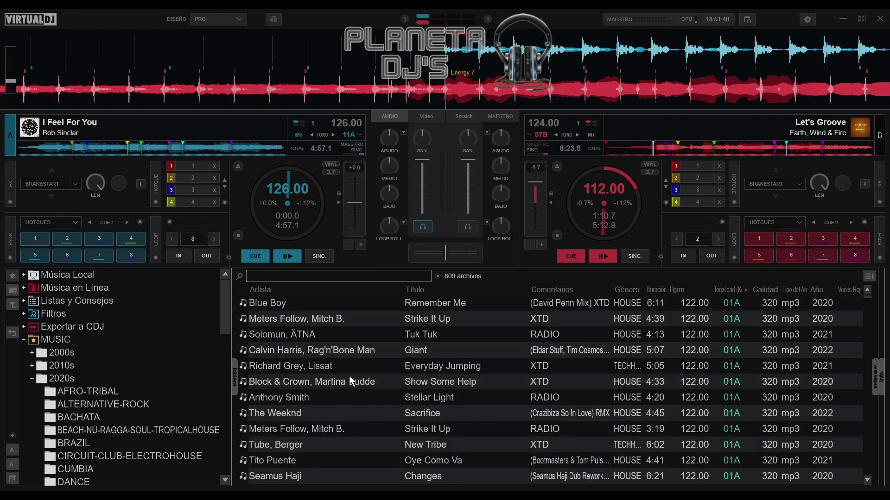
{"action": "scroll", "coordinate": [354, 363], "scroll_direction": "down", "scroll_amount": 10}
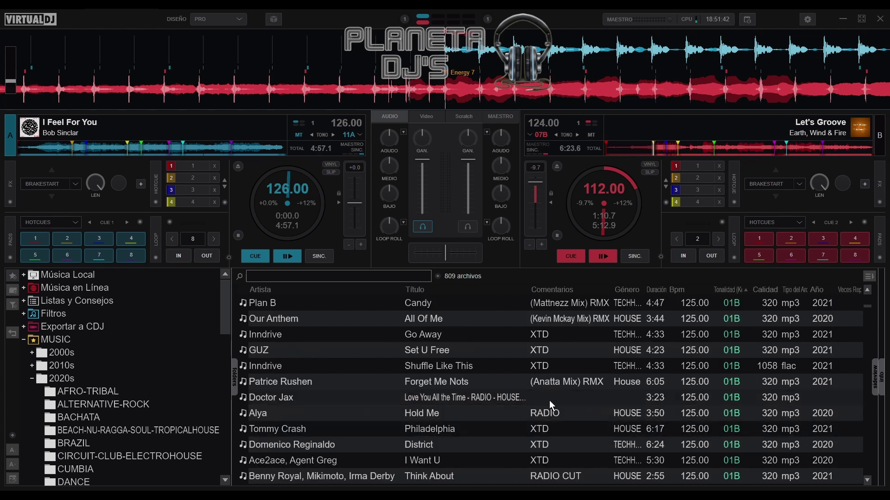
{"action": "scroll", "coordinate": [549, 400], "scroll_direction": "down", "scroll_amount": 5}
{"action": "left_click_drag", "start_coordinate": [867, 313], "coordinate": [870, 339]}
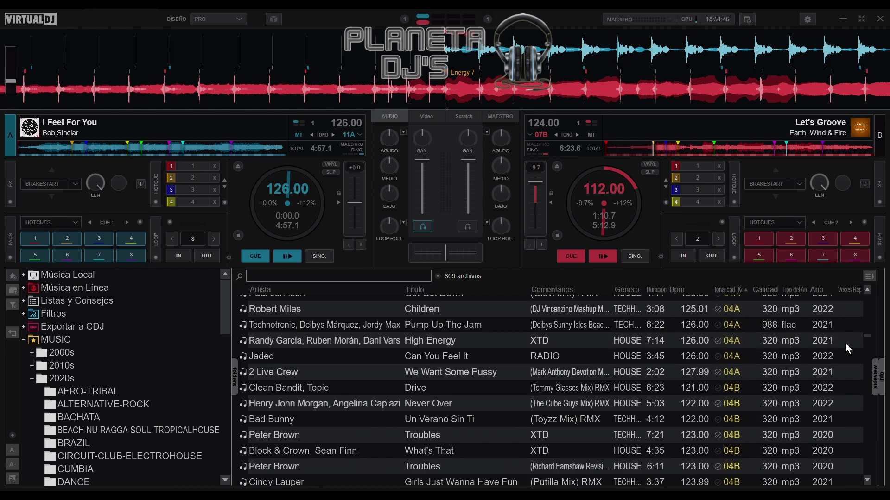